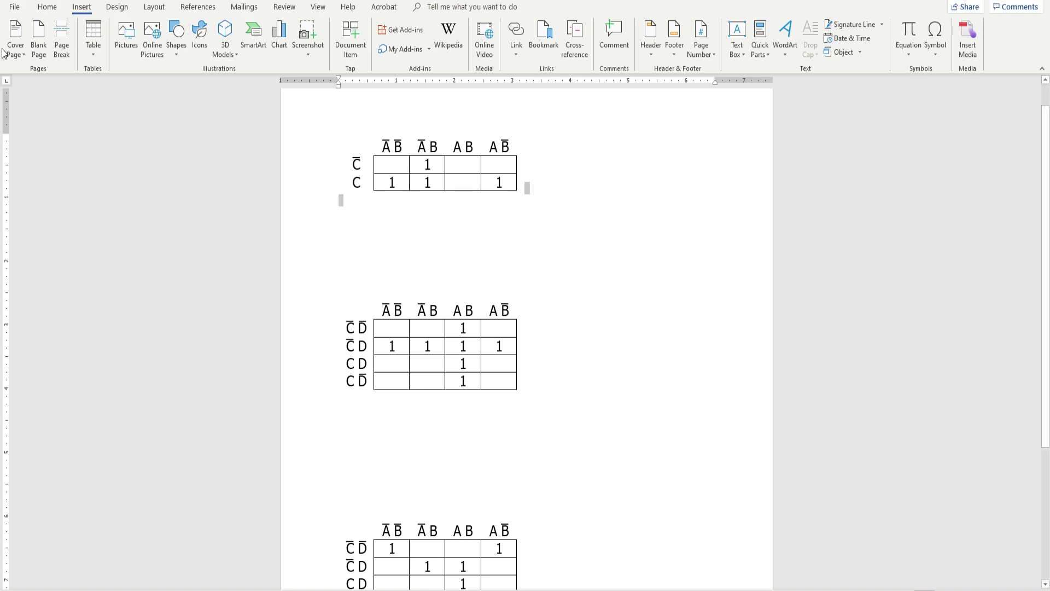
# Delete the blank lines between the three Karnaugh map tables to pull them closer together.
pyautogui.click(297, 241)
pyautogui.scroll(-2, 446, 410)
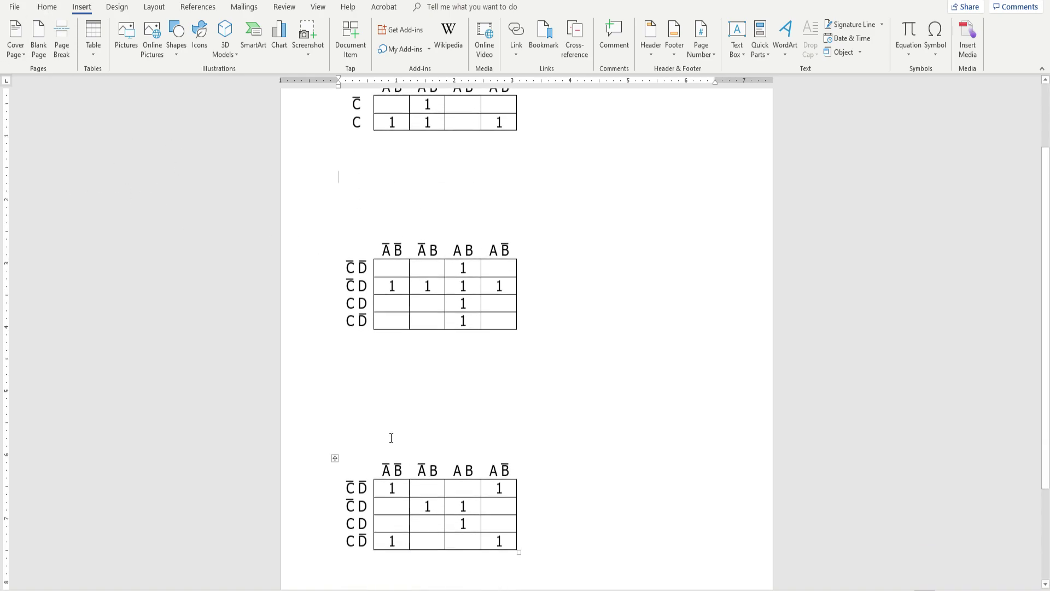
pyautogui.click(356, 400)
pyautogui.press('Delete')
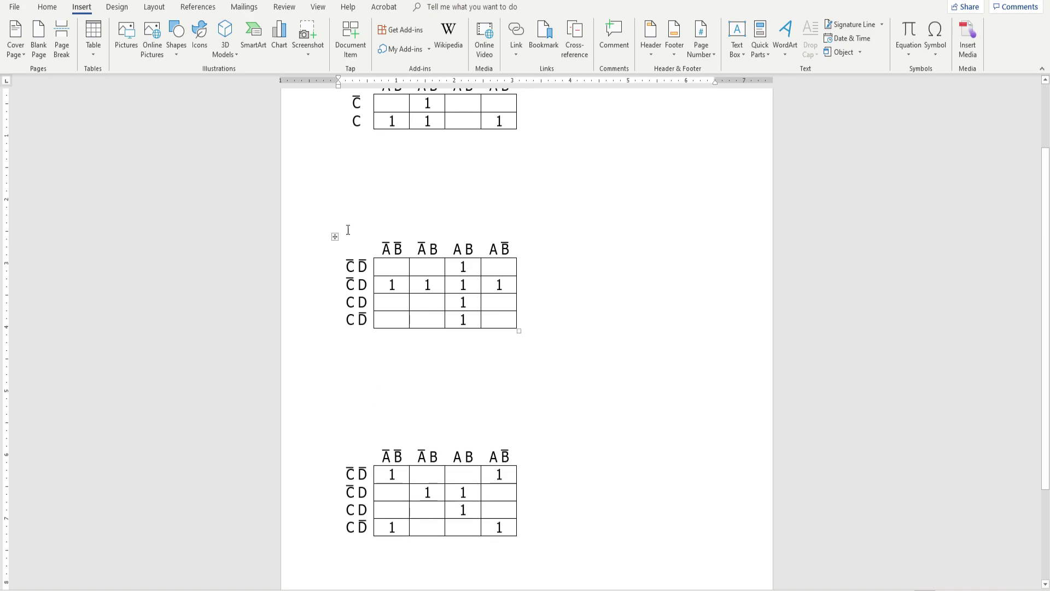
pyautogui.click(360, 183)
pyautogui.press('Delete')
pyautogui.scroll(3, 429, 294)
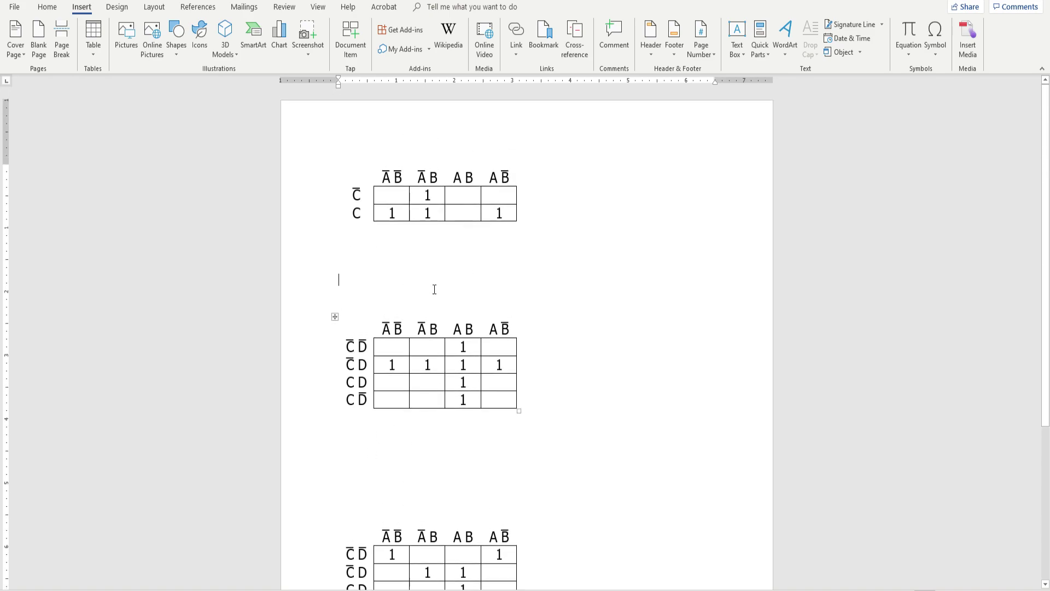
pyautogui.scroll(-1, 434, 291)
pyautogui.scroll(-1, 465, 328)
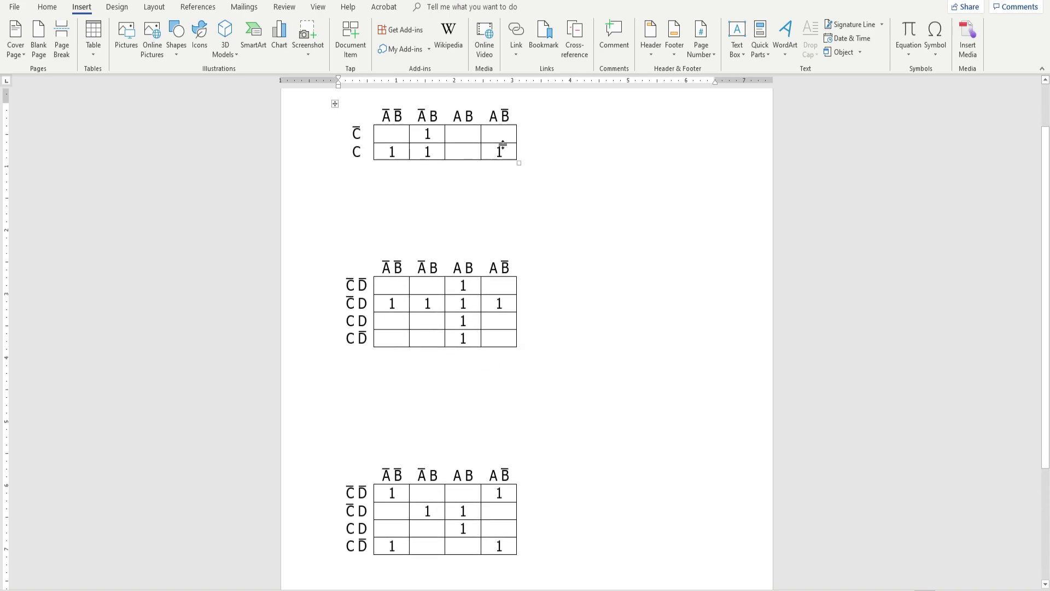
pyautogui.click(47, 9)
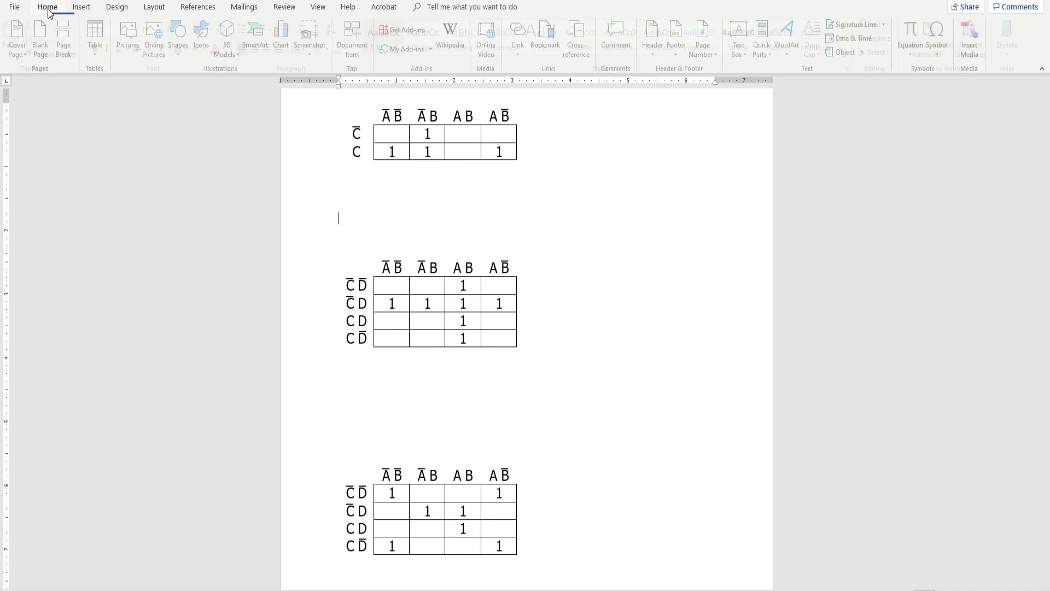
# Draw a tall oval over the first map's ĀB column pair of 1s and nudge it into place.
pyautogui.click(81, 7)
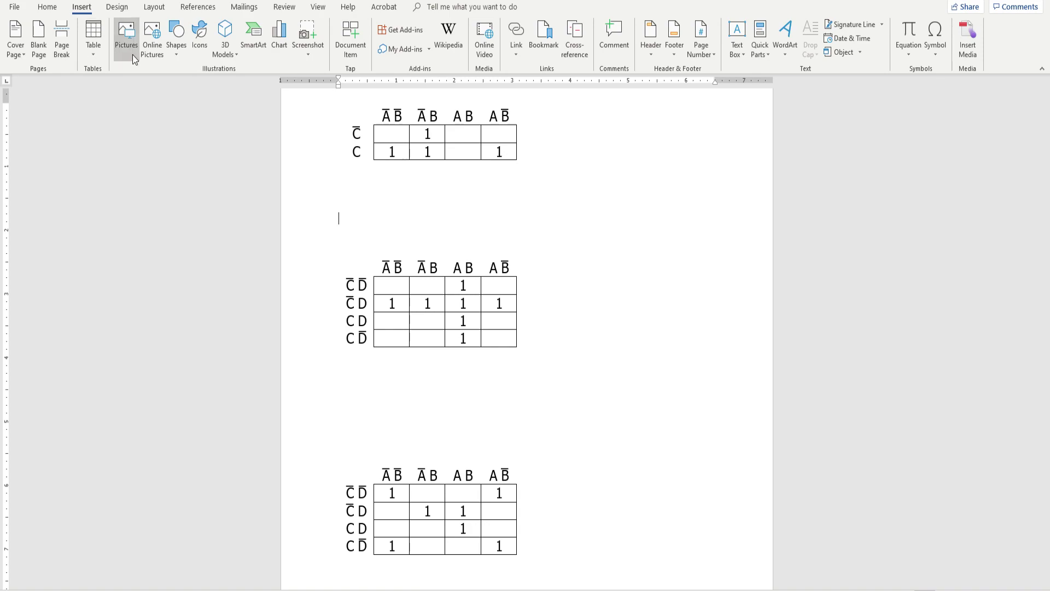
pyautogui.click(179, 58)
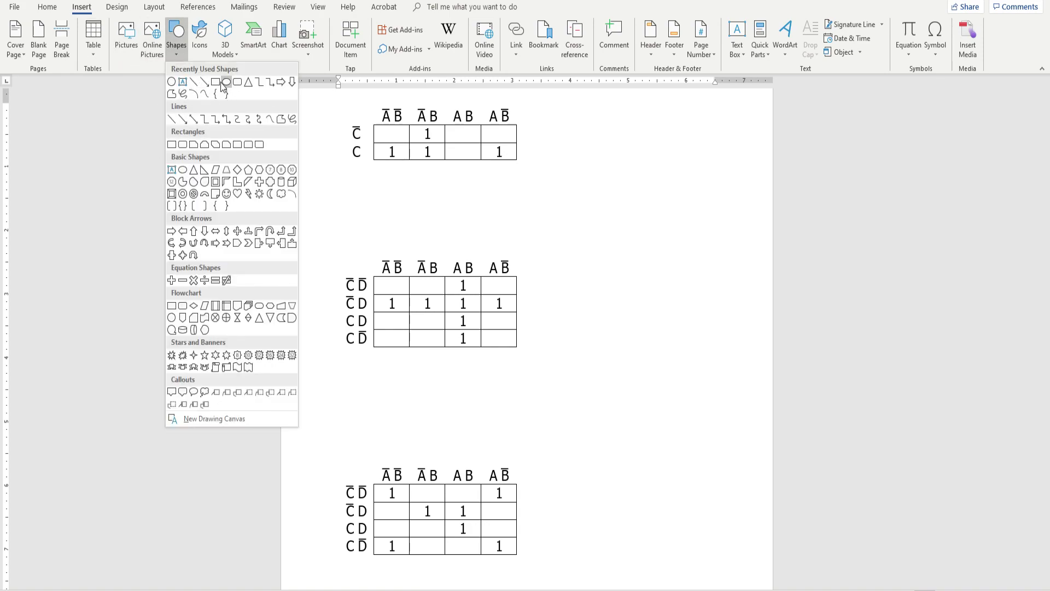
pyautogui.click(182, 170)
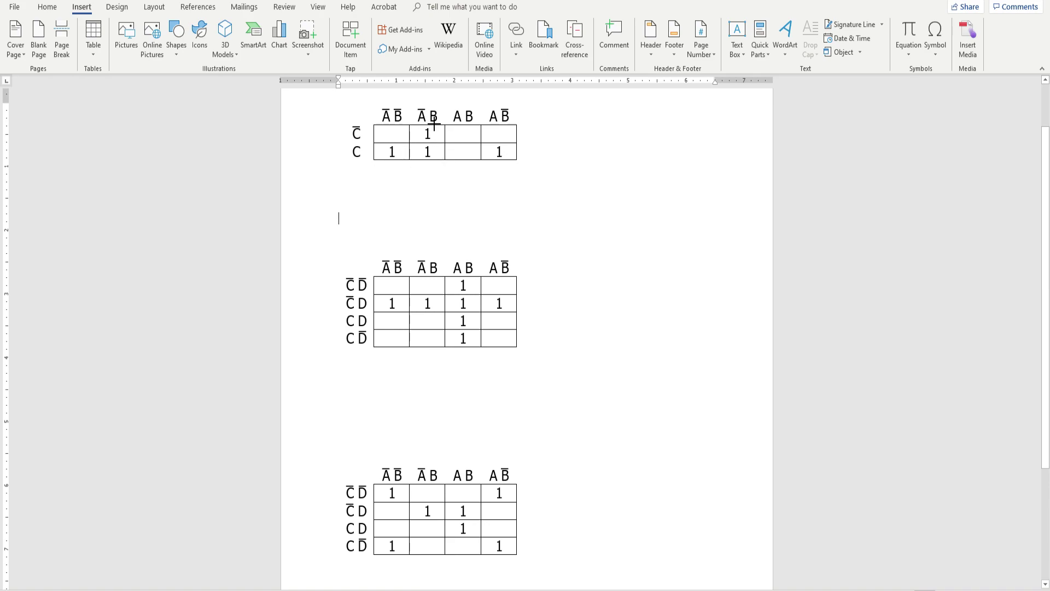
pyautogui.moveTo(436, 124); pyautogui.dragTo(418, 171)
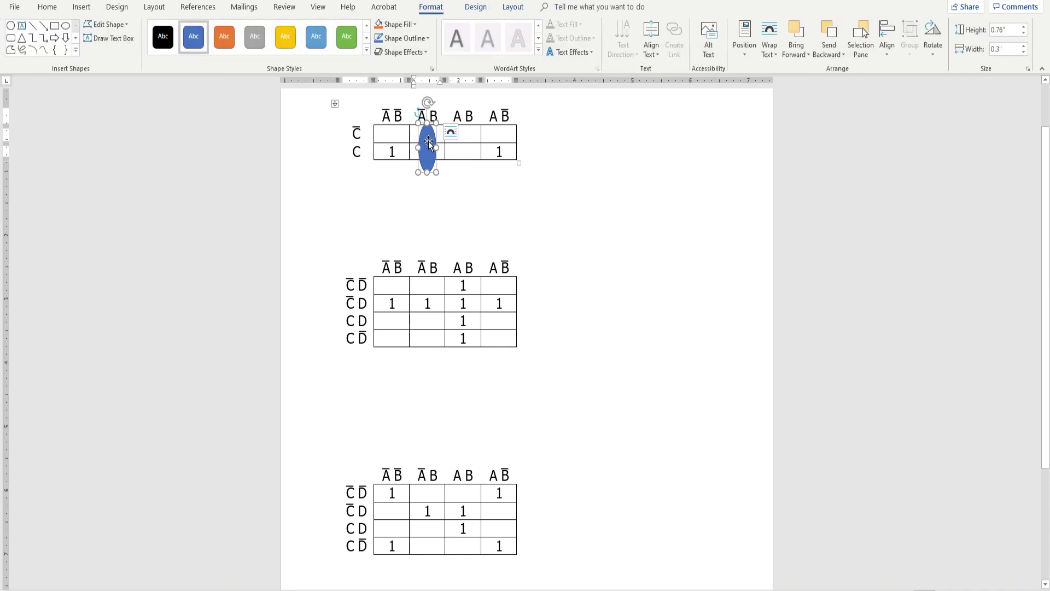
pyautogui.moveTo(428, 141); pyautogui.dragTo(428, 138)
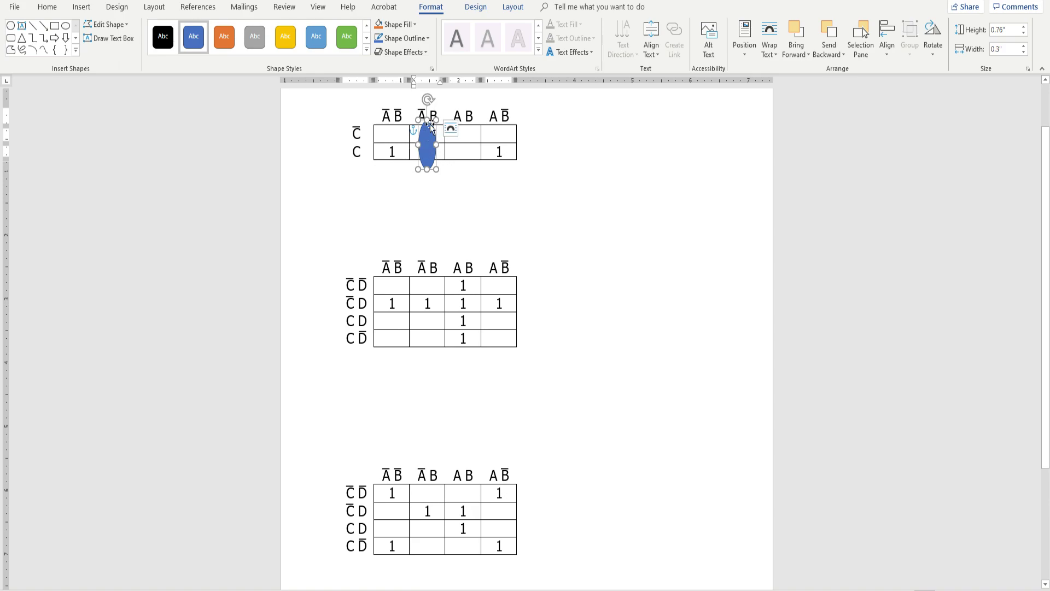
# Set the ĀB oval to No Fill with a 3 pt outline weight, then deselect it.
pyautogui.click(405, 25)
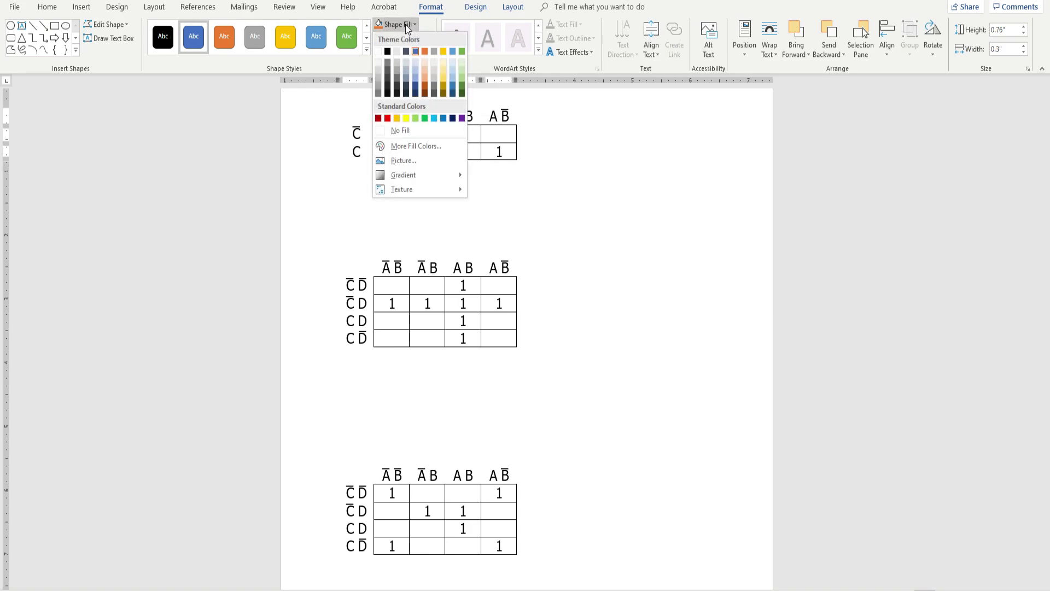
pyautogui.click(390, 130)
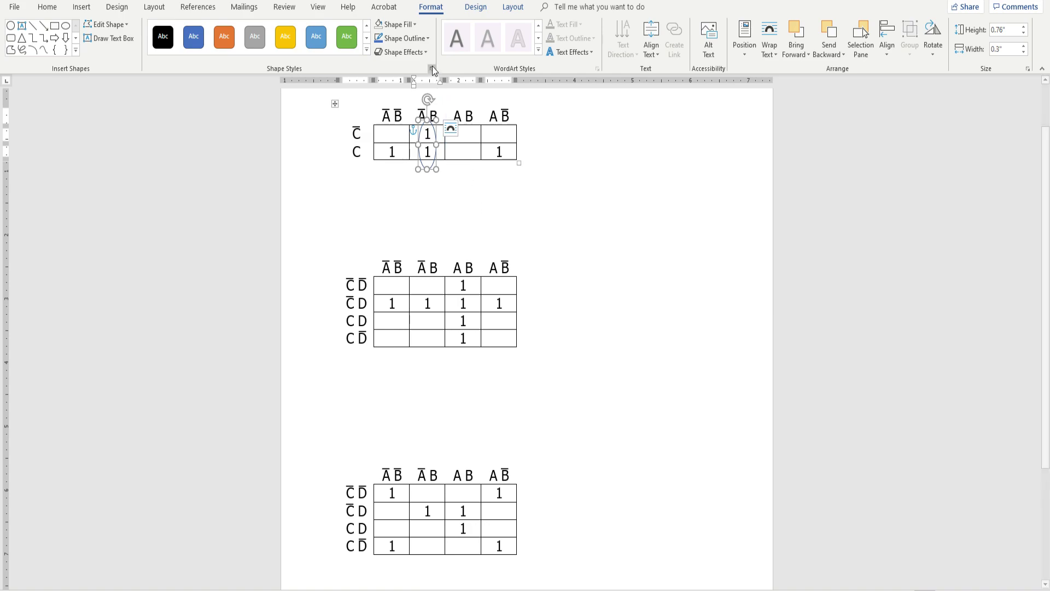
pyautogui.click(425, 41)
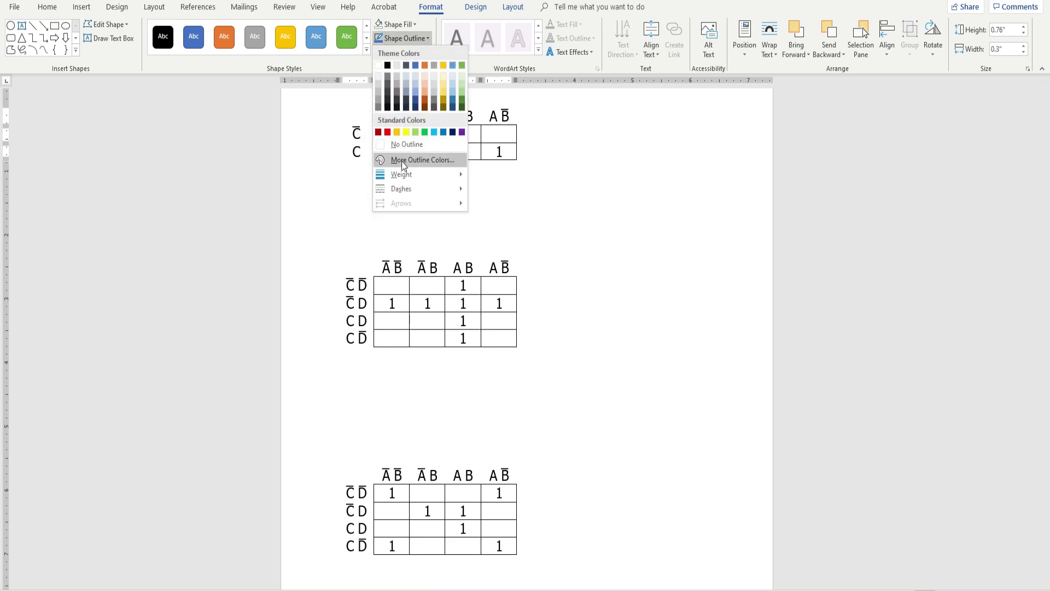
pyautogui.moveTo(408, 175)
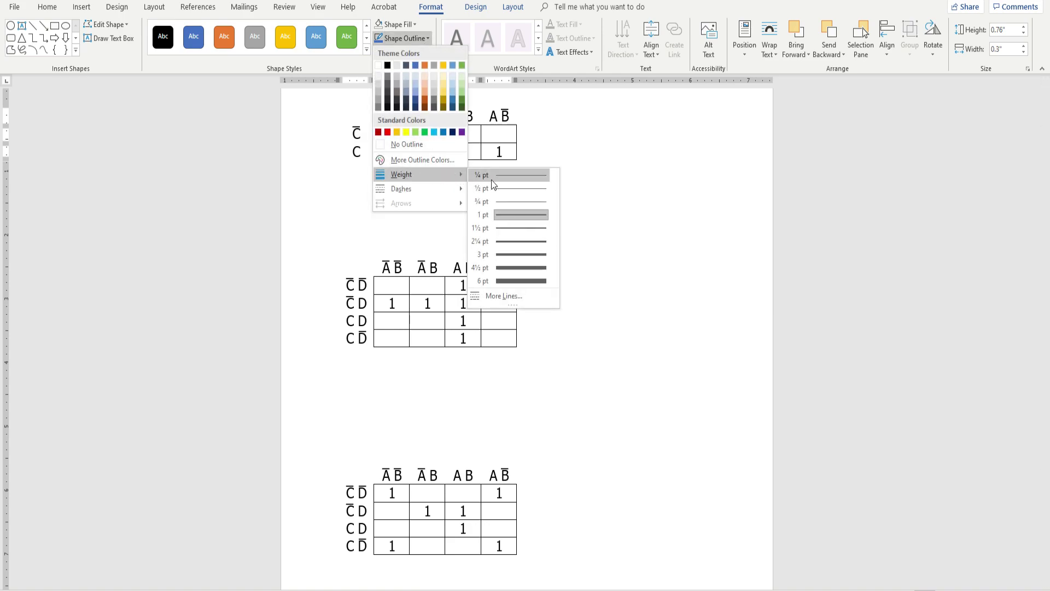
pyautogui.click(503, 253)
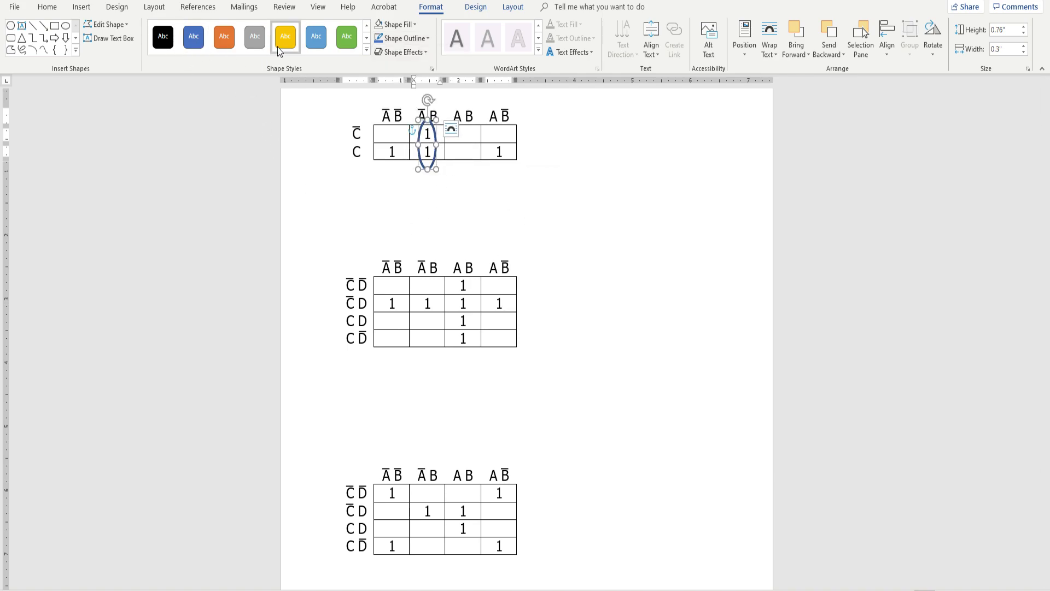
pyautogui.click(400, 210)
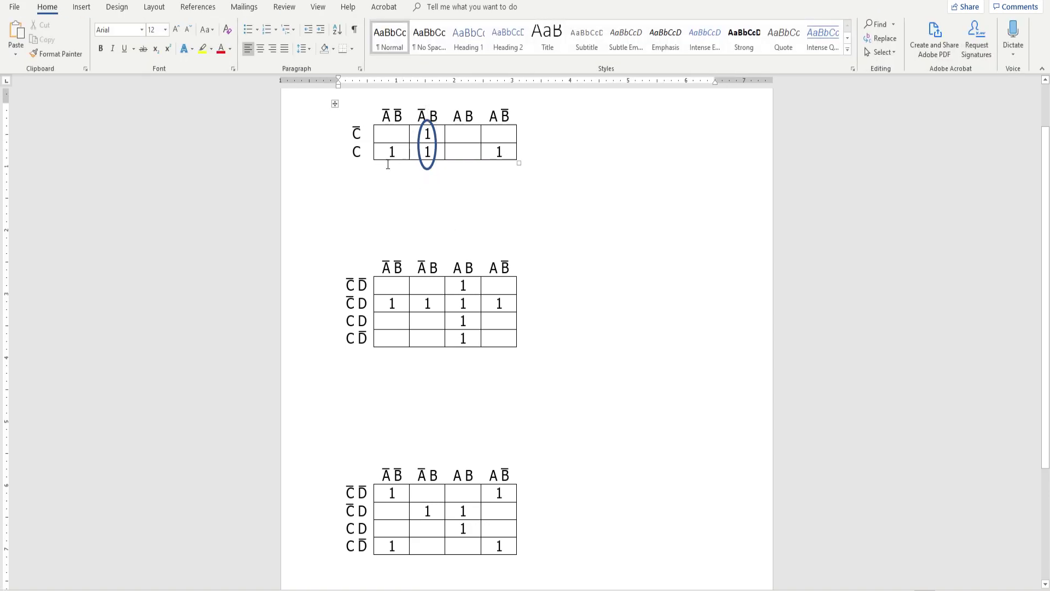
pyautogui.click(82, 8)
# Draw a small circle on the C-row ĀB̄ 1, styled yellow with No Fill and 2¼ pt outline.
pyautogui.click(177, 35)
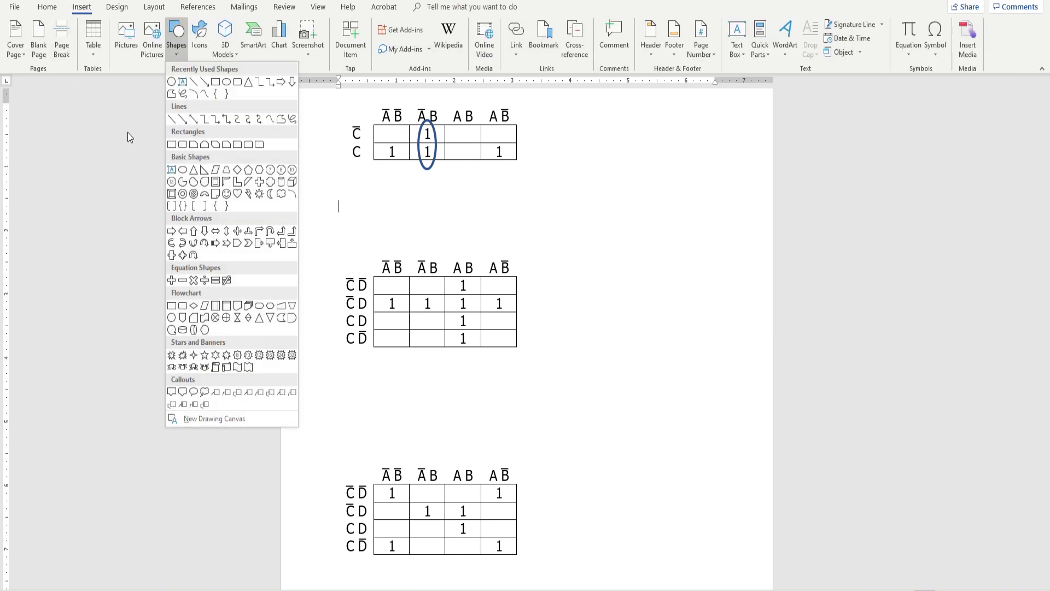
pyautogui.click(228, 81)
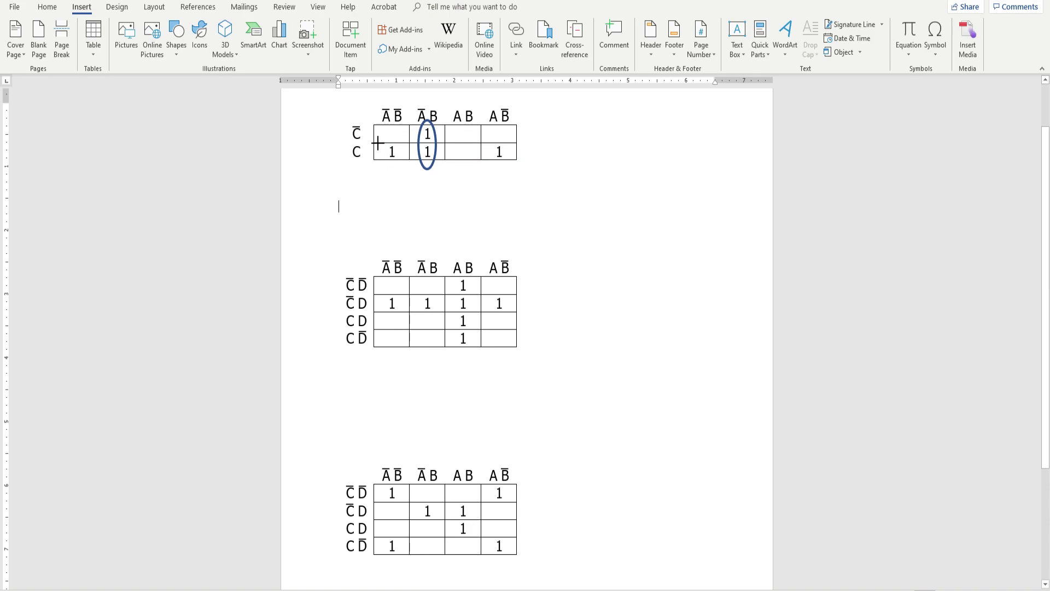
pyautogui.moveTo(376, 142)
pyautogui.mouseDown()
pyautogui.moveTo(405, 172)
pyautogui.moveTo(396, 153)
pyautogui.mouseUp()
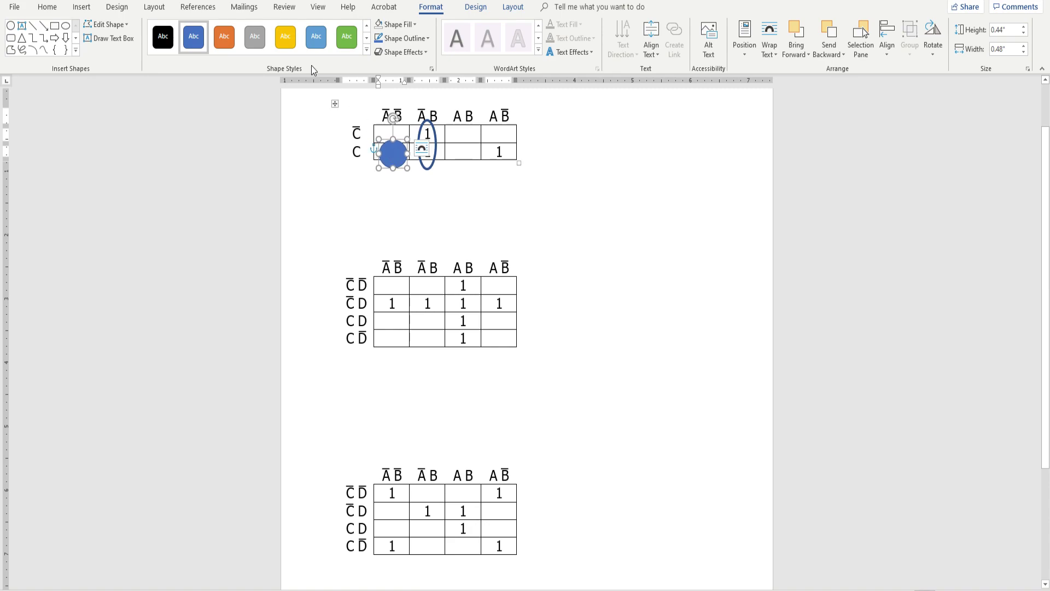
pyautogui.click(287, 44)
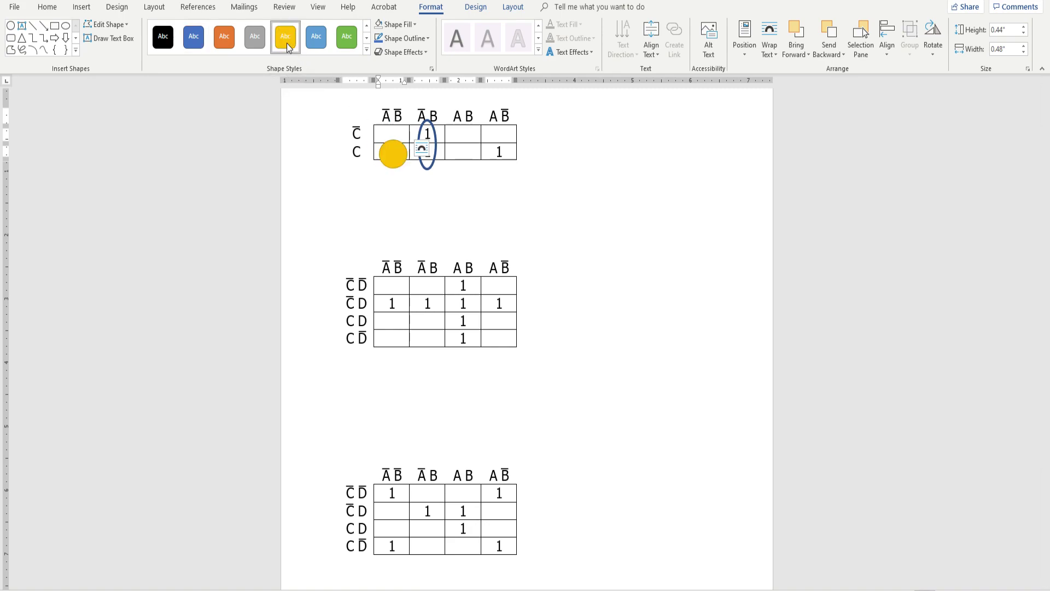
pyautogui.click(415, 26)
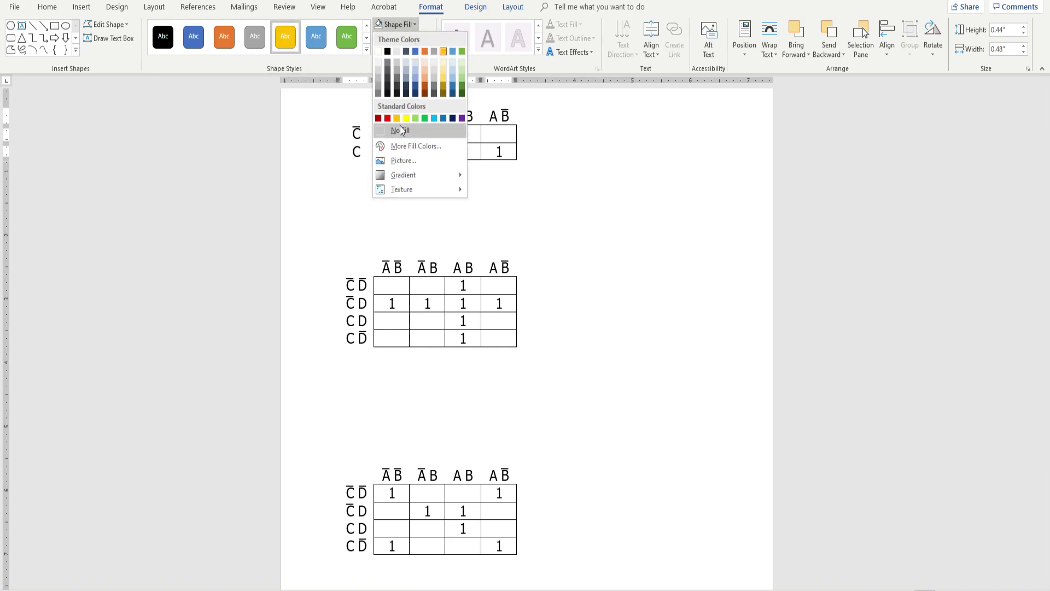
pyautogui.click(399, 127)
pyautogui.click(406, 40)
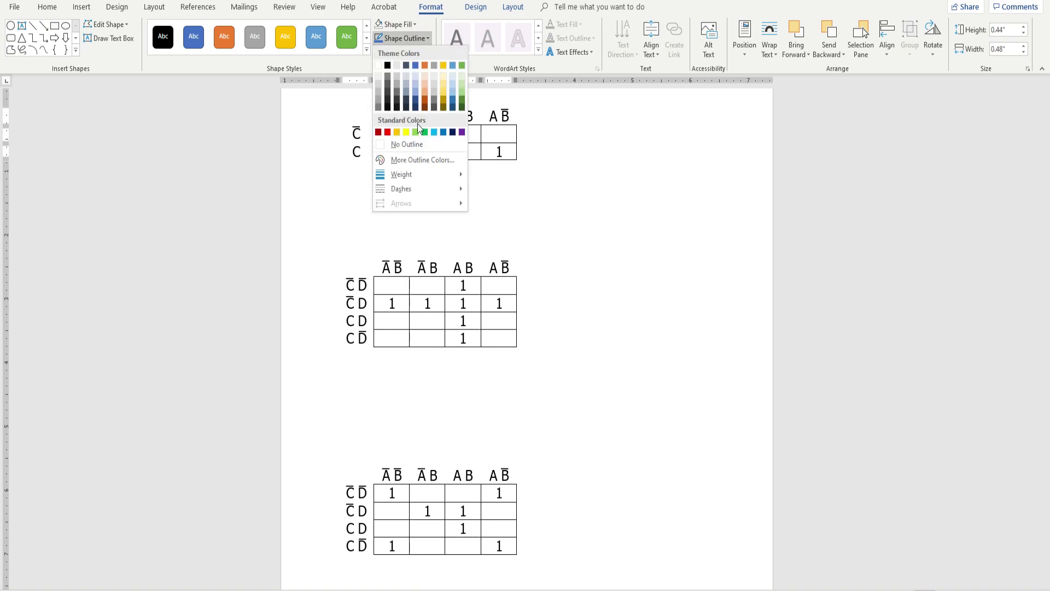
pyautogui.moveTo(409, 173)
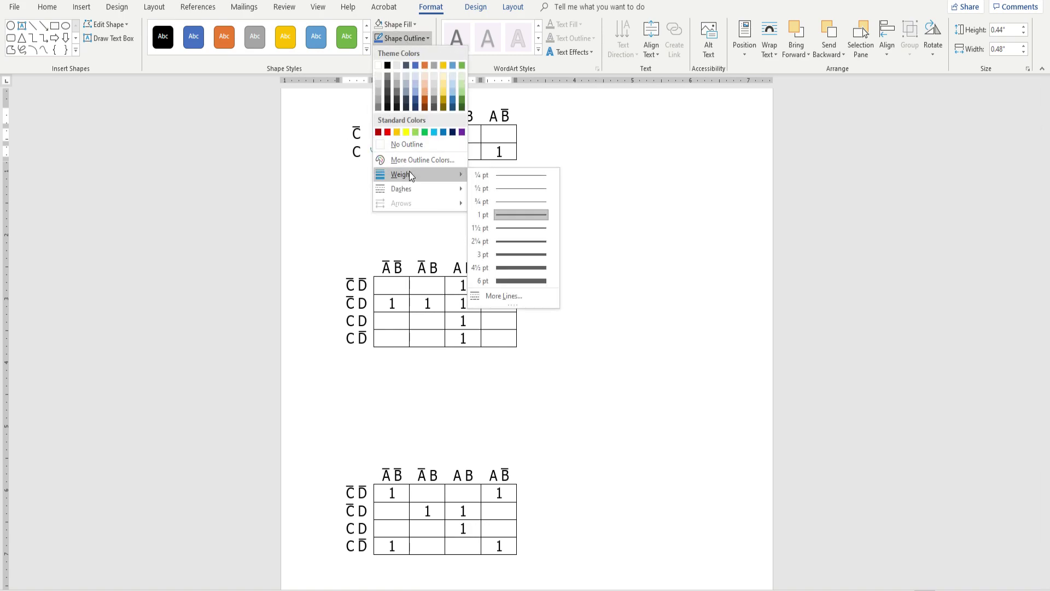
pyautogui.click(504, 239)
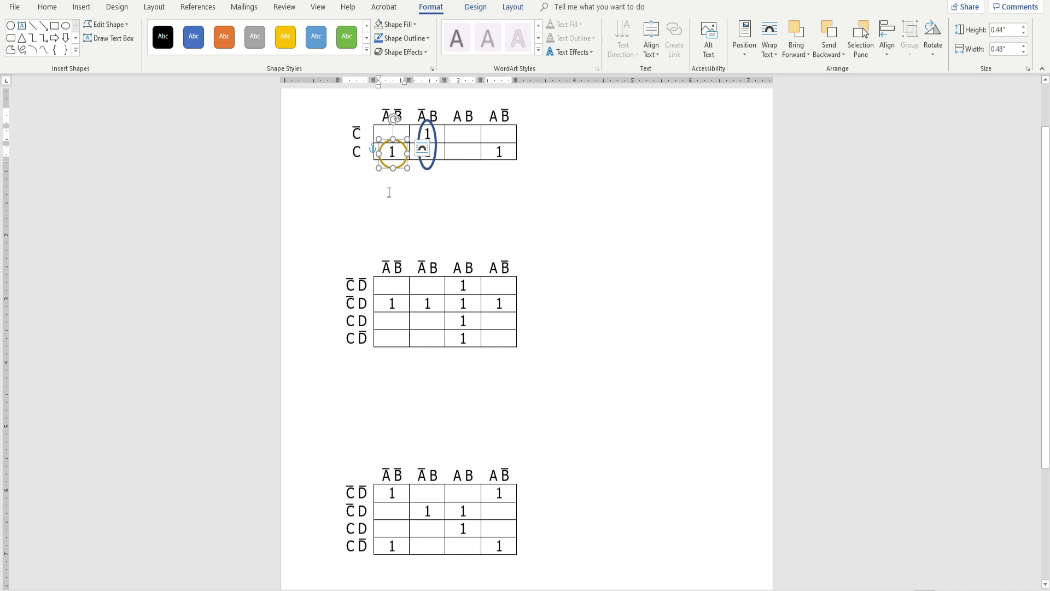
pyautogui.click(422, 148)
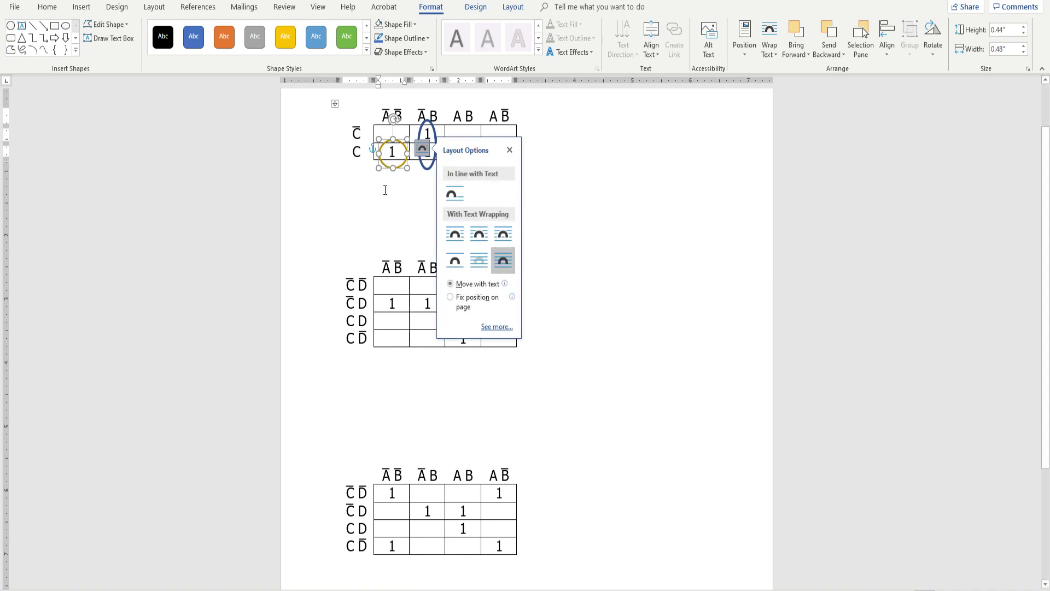
pyautogui.click(385, 190)
# Copy the yellow circle and move the copy onto the 1 in the AB̄ column, C row.
pyautogui.rightClick(382, 160)
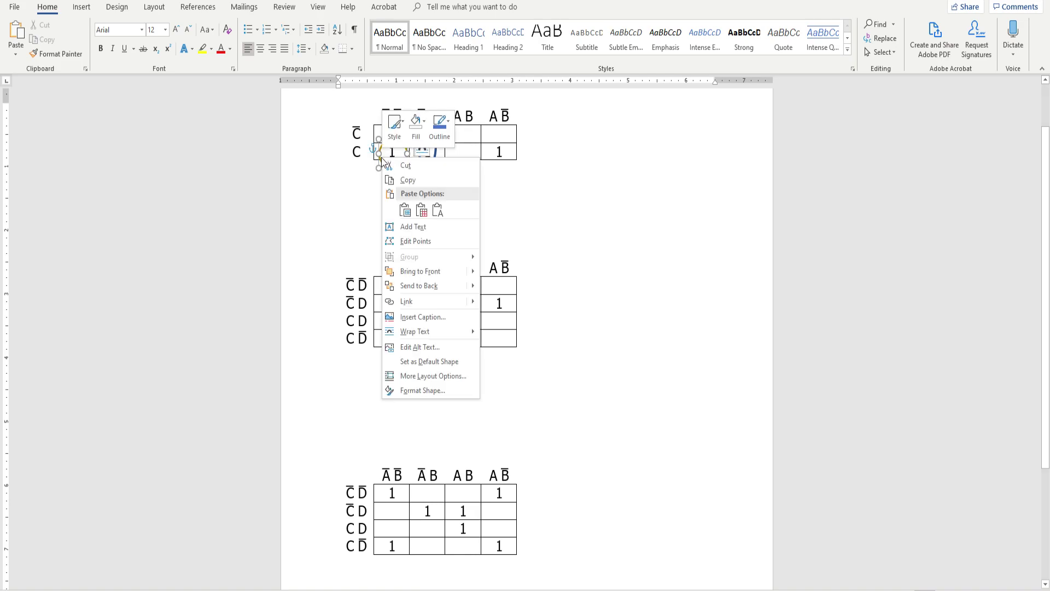
pyautogui.click(408, 185)
pyautogui.click(504, 195)
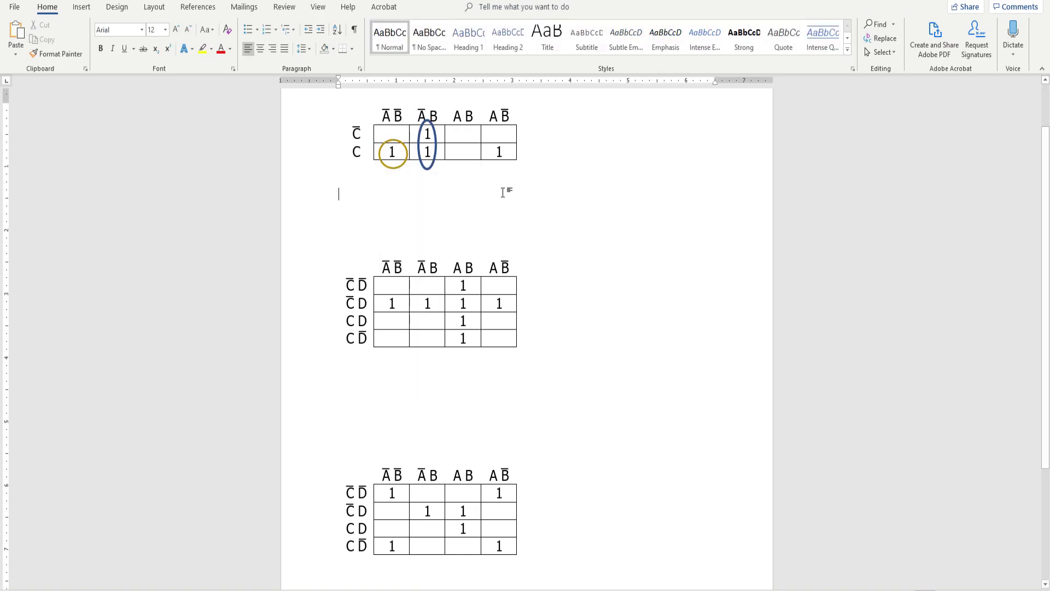
pyautogui.hotkey('ctrl', 'v')
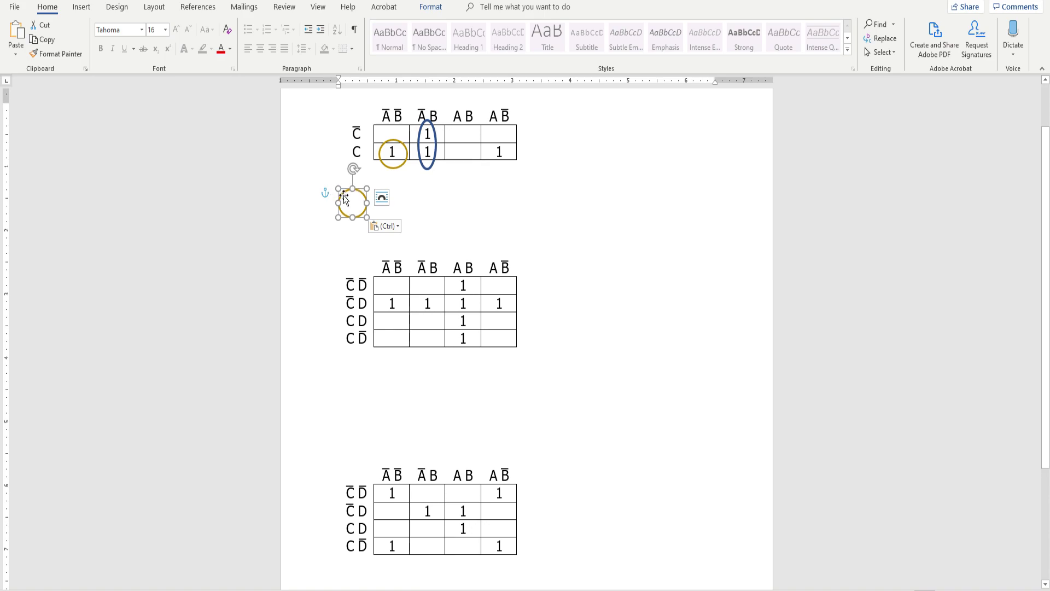
pyautogui.moveTo(344, 198); pyautogui.dragTo(491, 147)
pyautogui.click(454, 187)
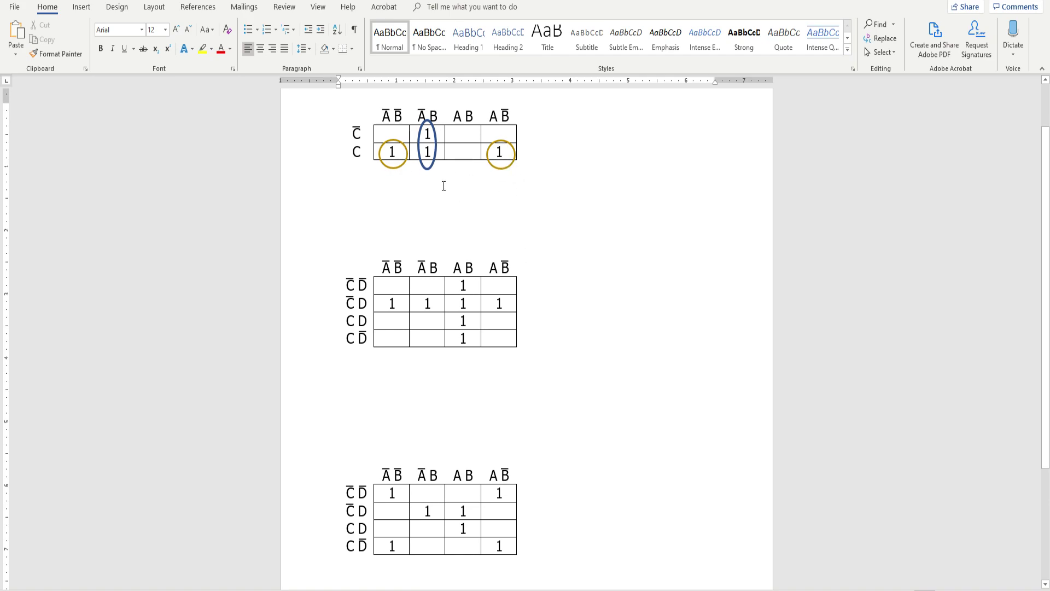
# Remove the extra gold circle accidentally pasted below the first map.
pyautogui.rightClick(569, 187)
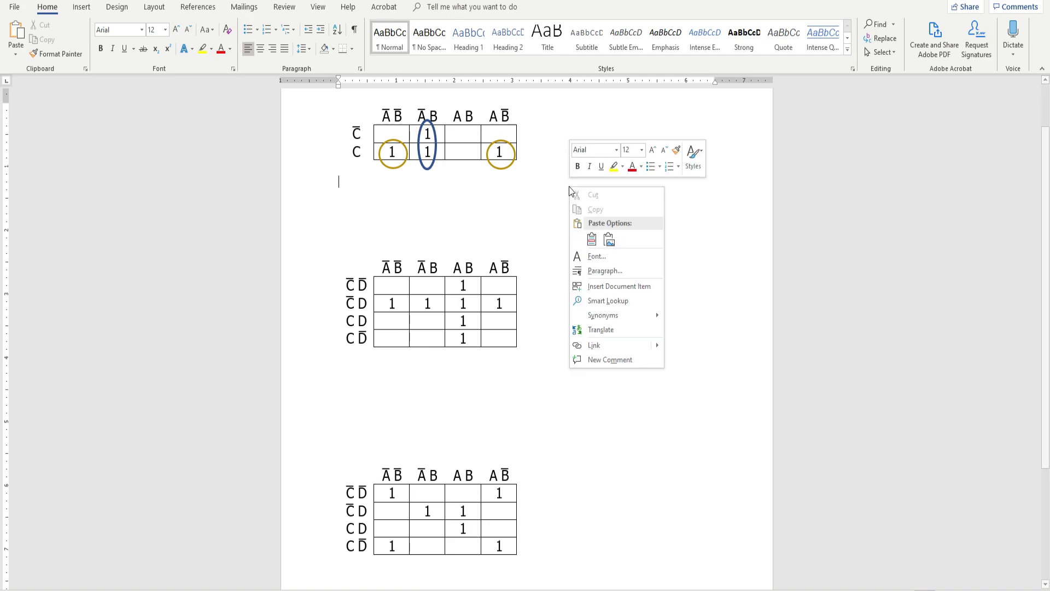
pyautogui.click(591, 241)
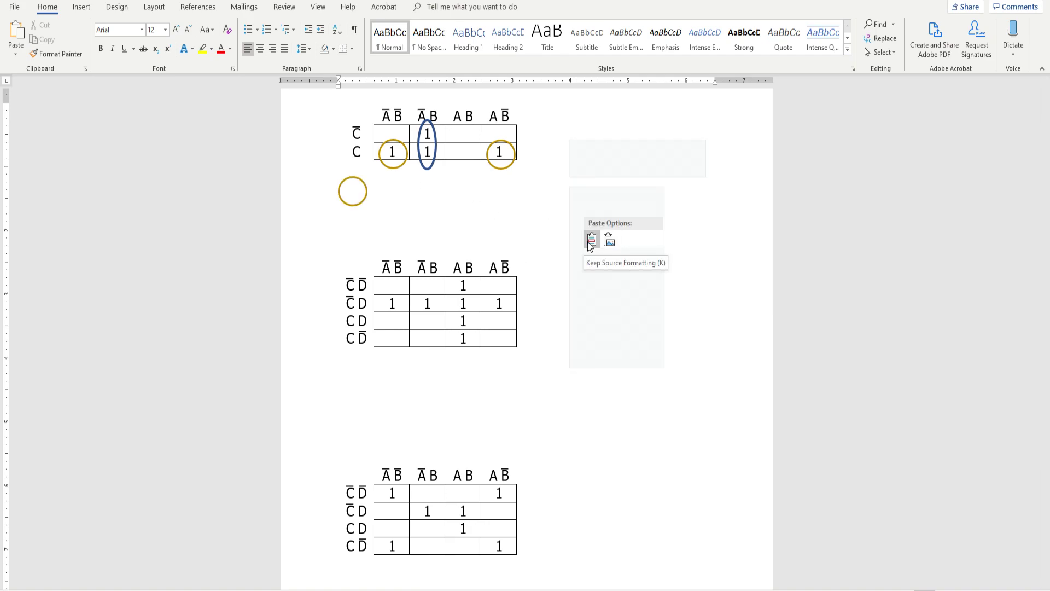
pyautogui.click(357, 191)
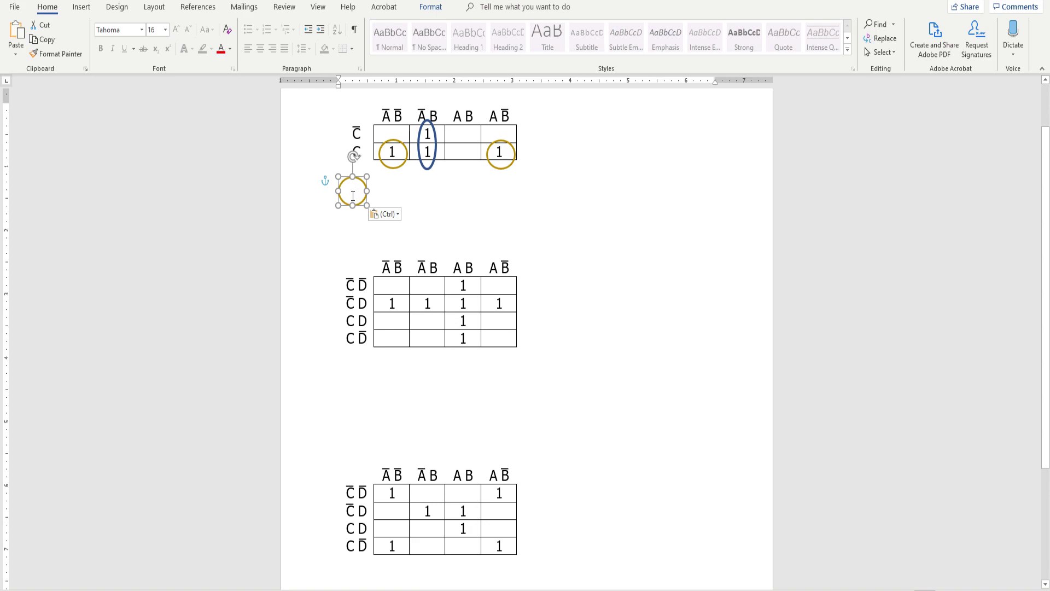
pyautogui.press('Delete')
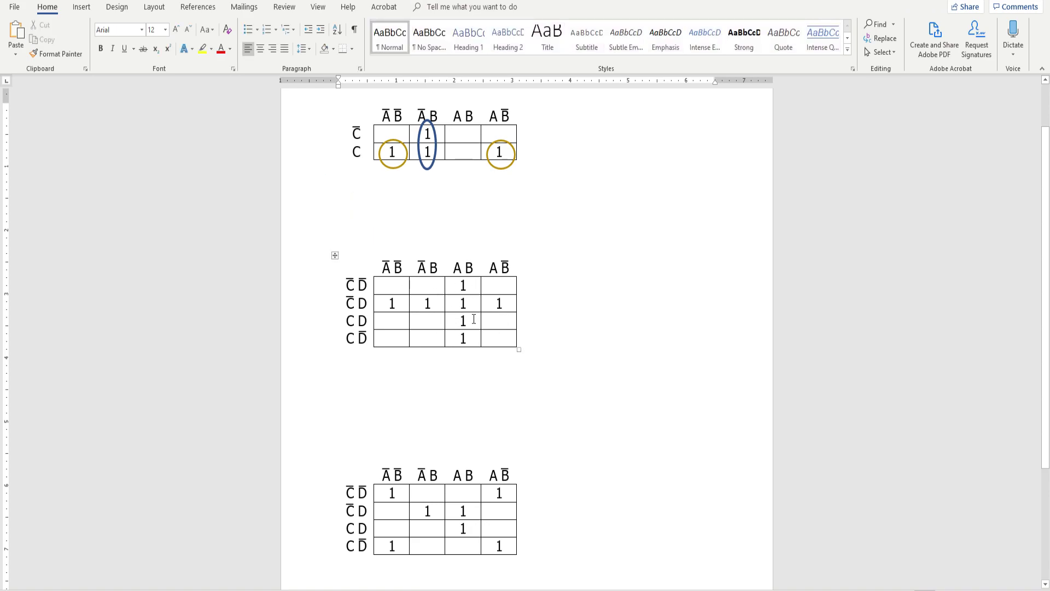
# Draw a tall oval down the second map's AB column of four 1s.
pyautogui.click(81, 6)
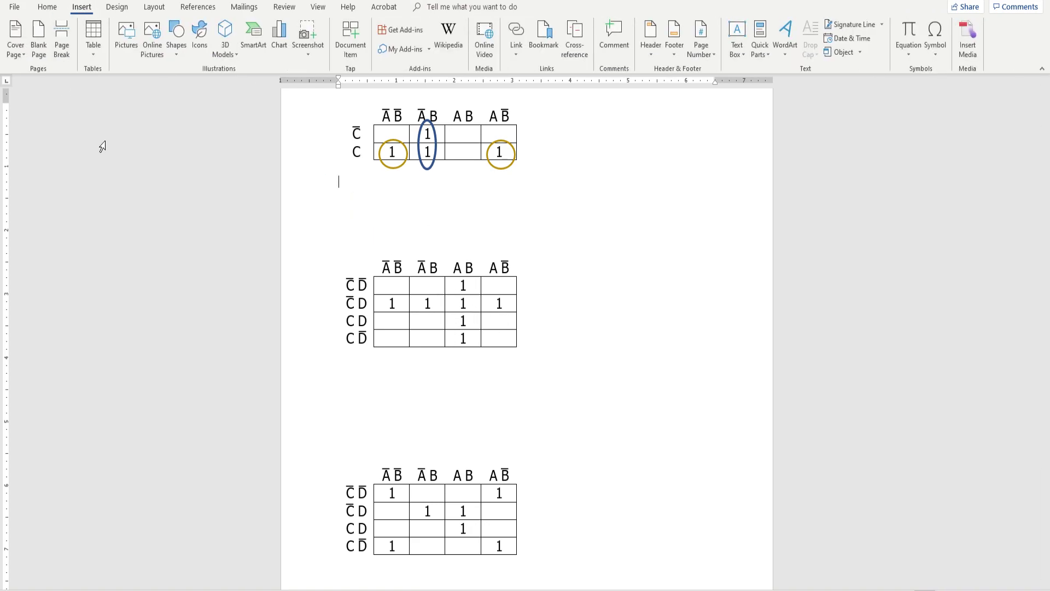
pyautogui.click(181, 50)
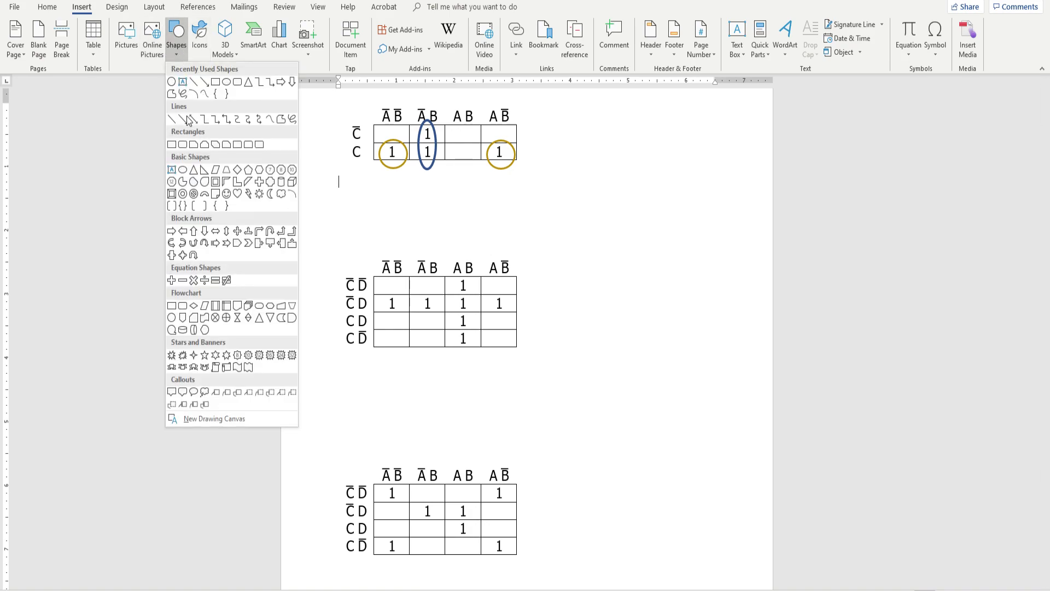
pyautogui.click(182, 171)
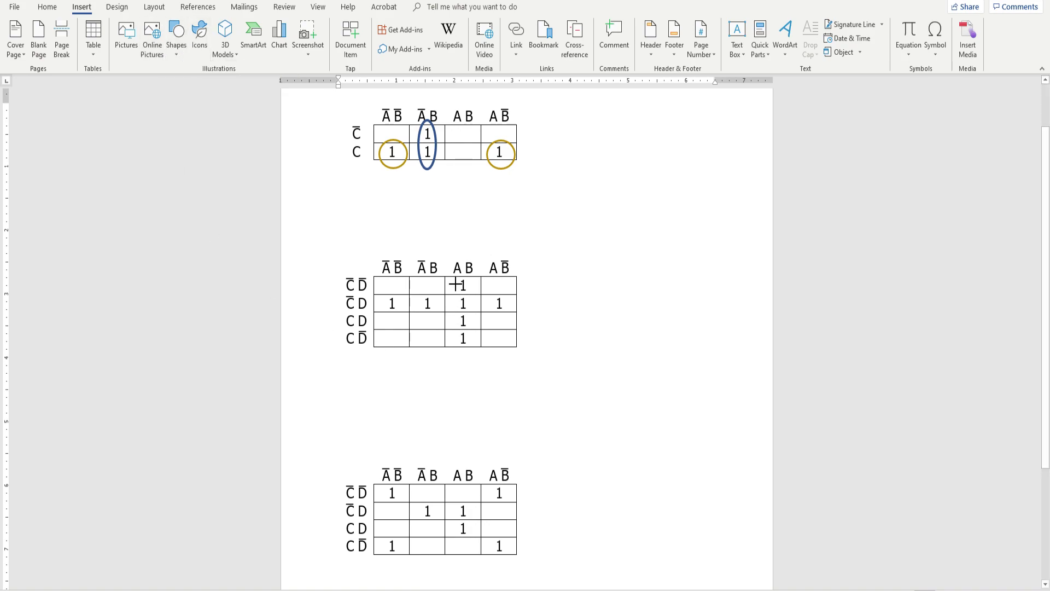
pyautogui.moveTo(454, 278); pyautogui.dragTo(482, 362)
pyautogui.moveTo(459, 324); pyautogui.dragTo(463, 322)
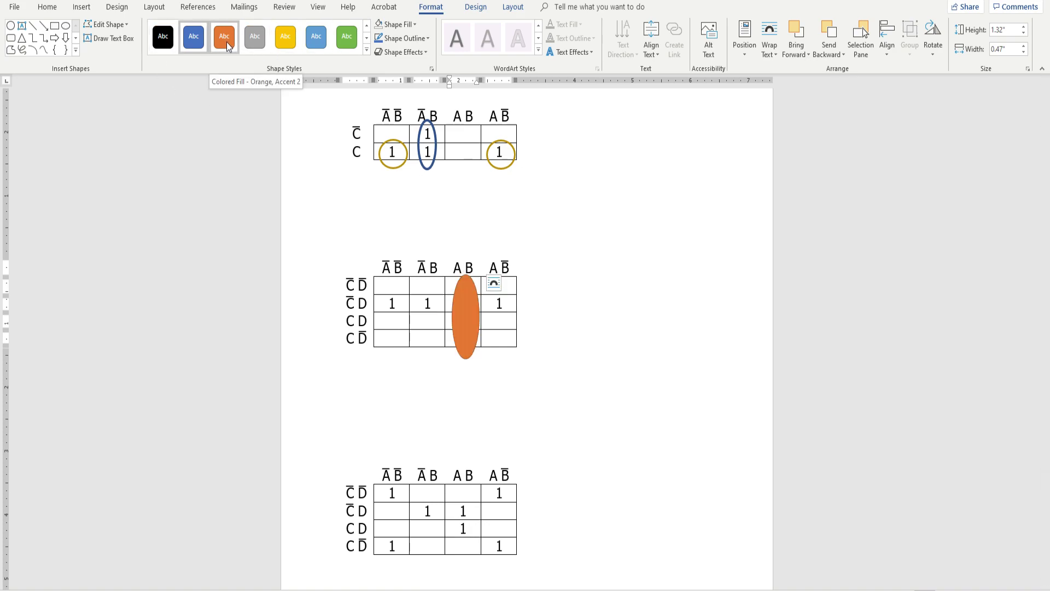
# Make the AB-column oval green with No Fill and a 3 pt outline.
pyautogui.click(347, 37)
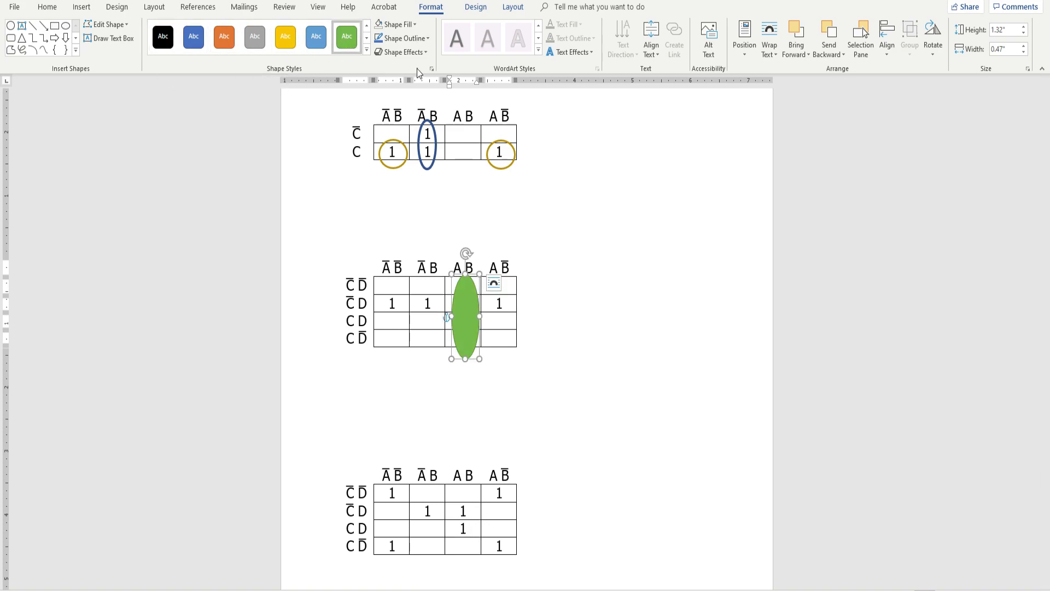
pyautogui.click(415, 25)
pyautogui.click(398, 132)
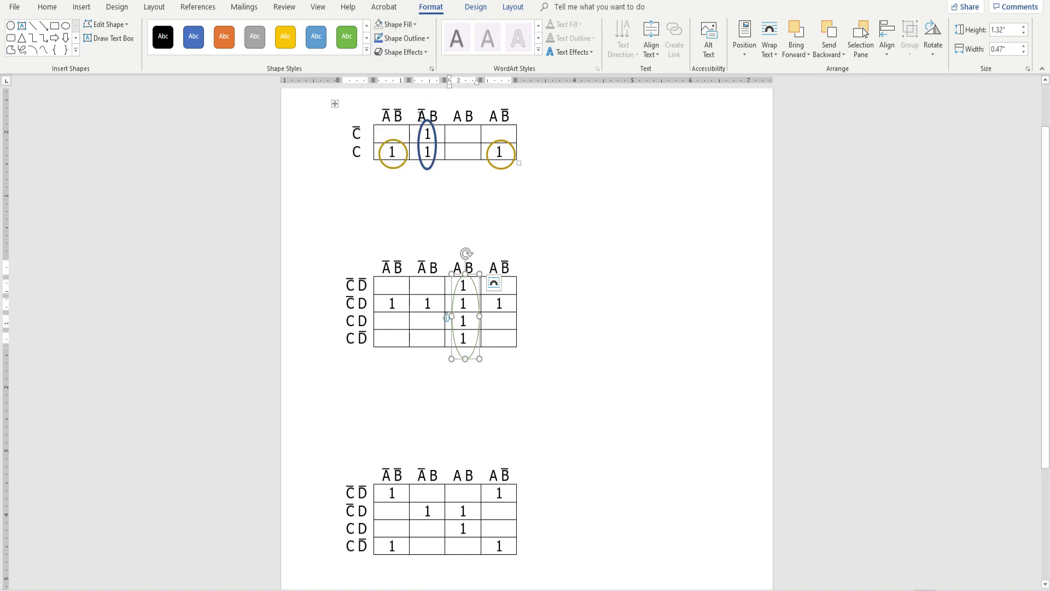
pyautogui.click(409, 39)
pyautogui.moveTo(405, 174)
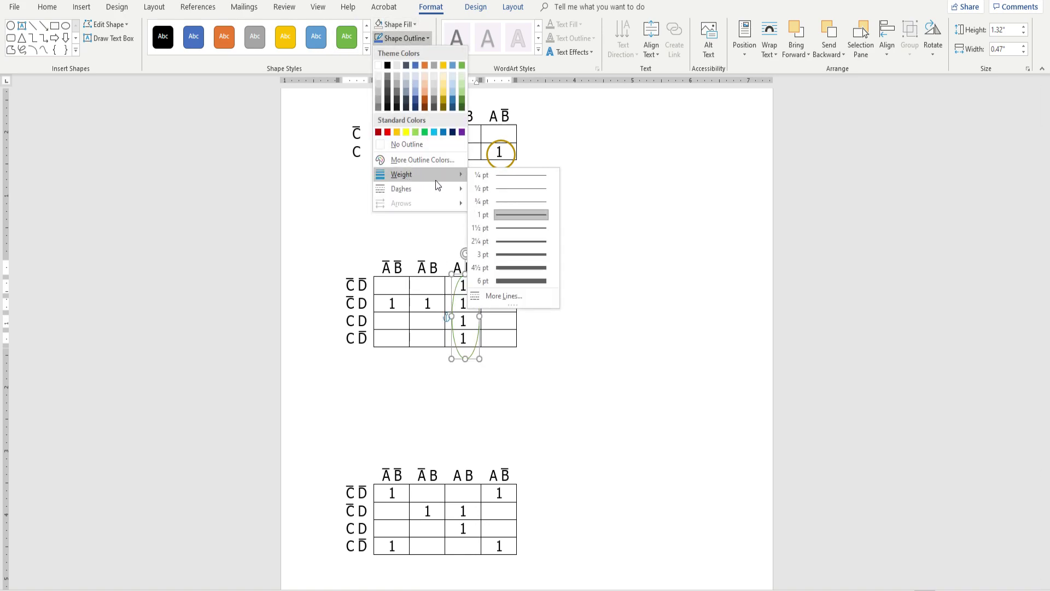
pyautogui.click(502, 258)
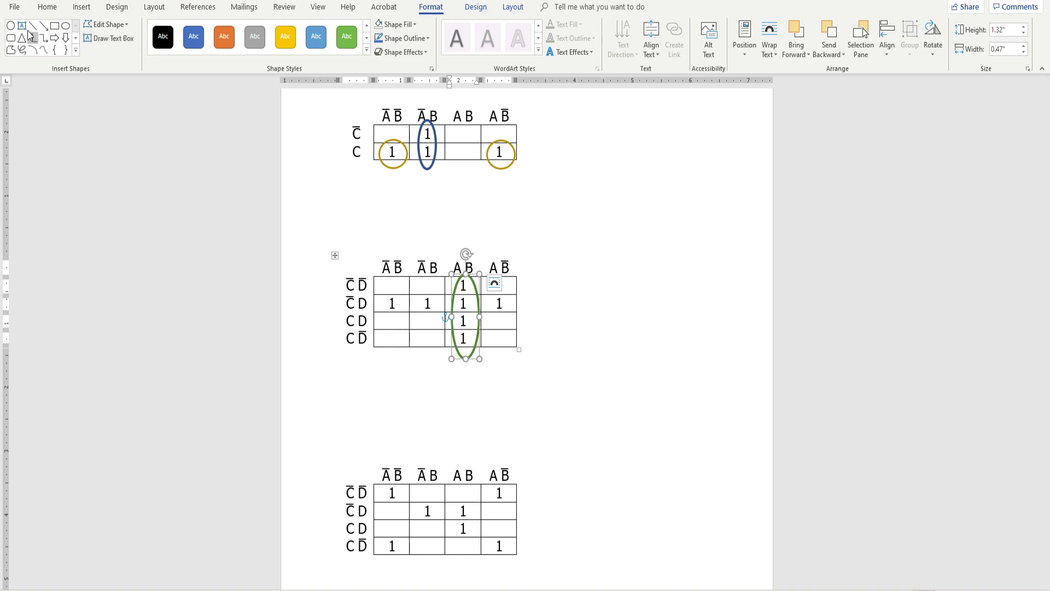
pyautogui.click(65, 27)
# Draw an oval across the second map's C̄D row and make it orange, unfilled, with a thicker outline.
pyautogui.moveTo(373, 288)
pyautogui.mouseDown()
pyautogui.moveTo(555, 316)
pyautogui.moveTo(480, 304)
pyautogui.mouseUp()
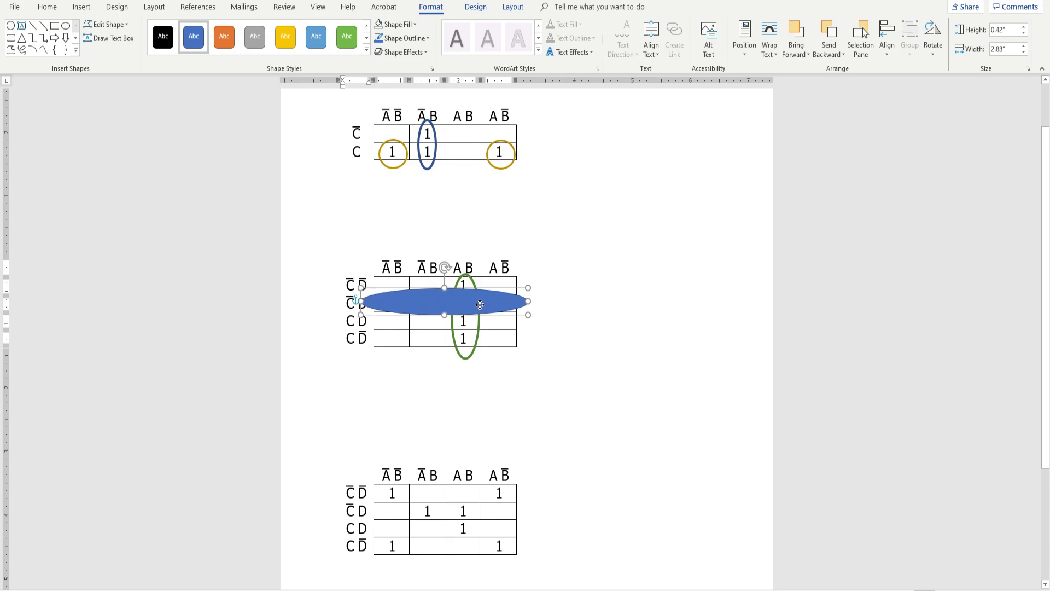
pyautogui.click(229, 35)
pyautogui.click(416, 25)
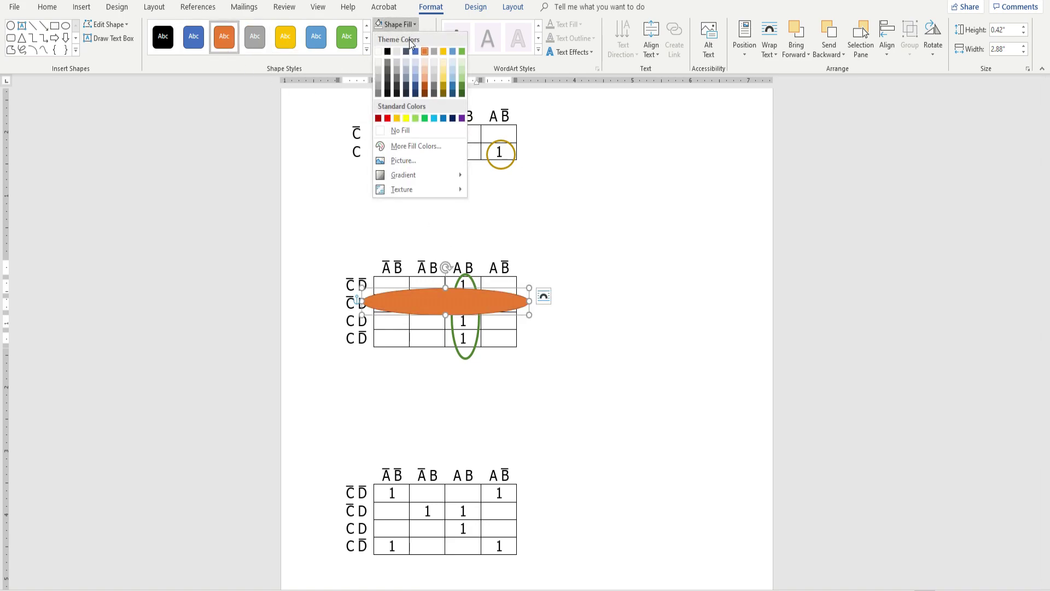
pyautogui.click(401, 130)
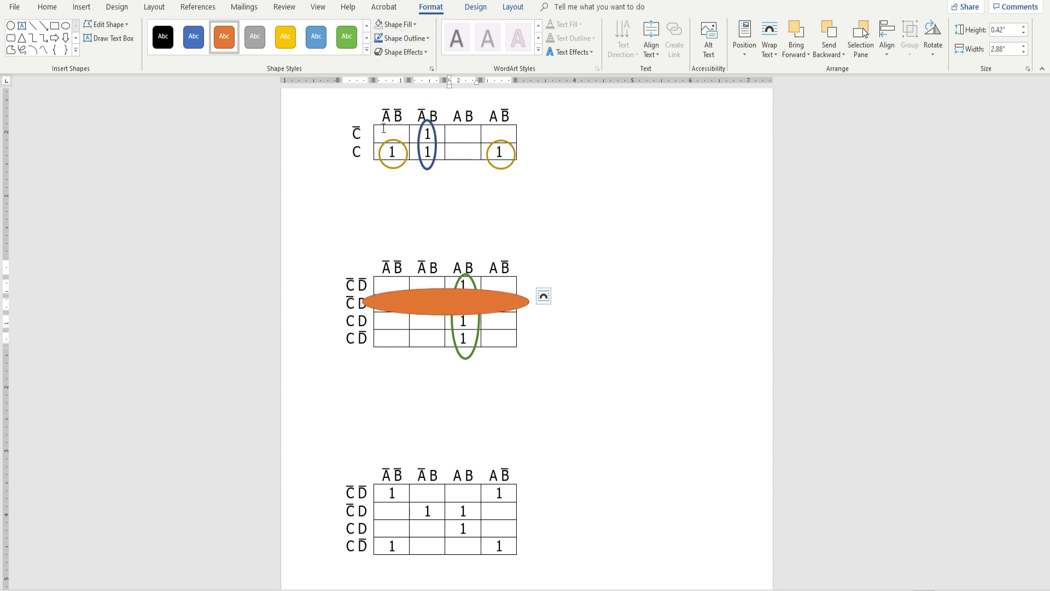
pyautogui.click(424, 38)
pyautogui.moveTo(432, 175)
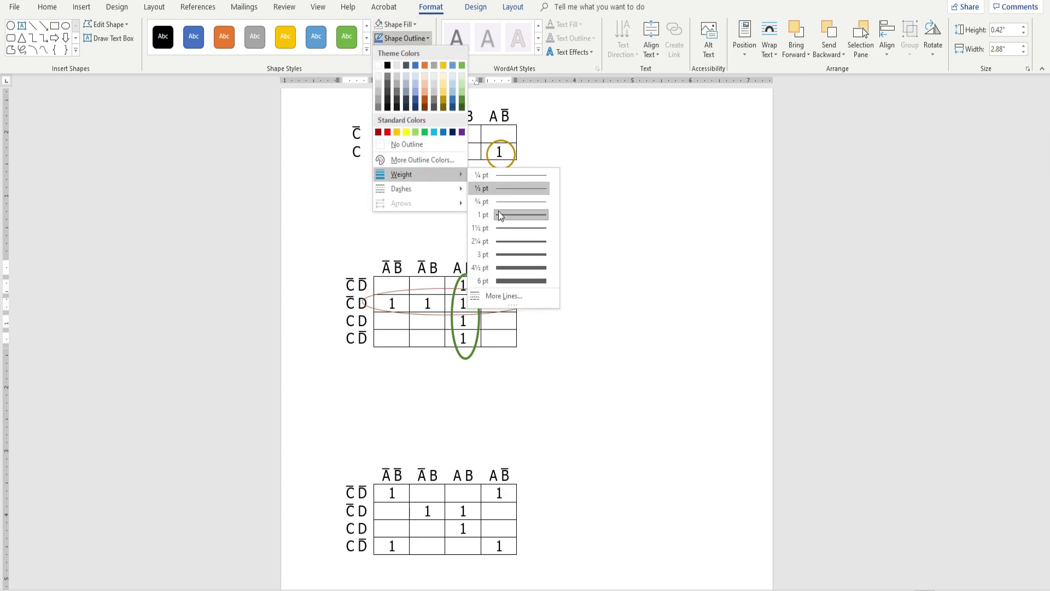
pyautogui.click(497, 242)
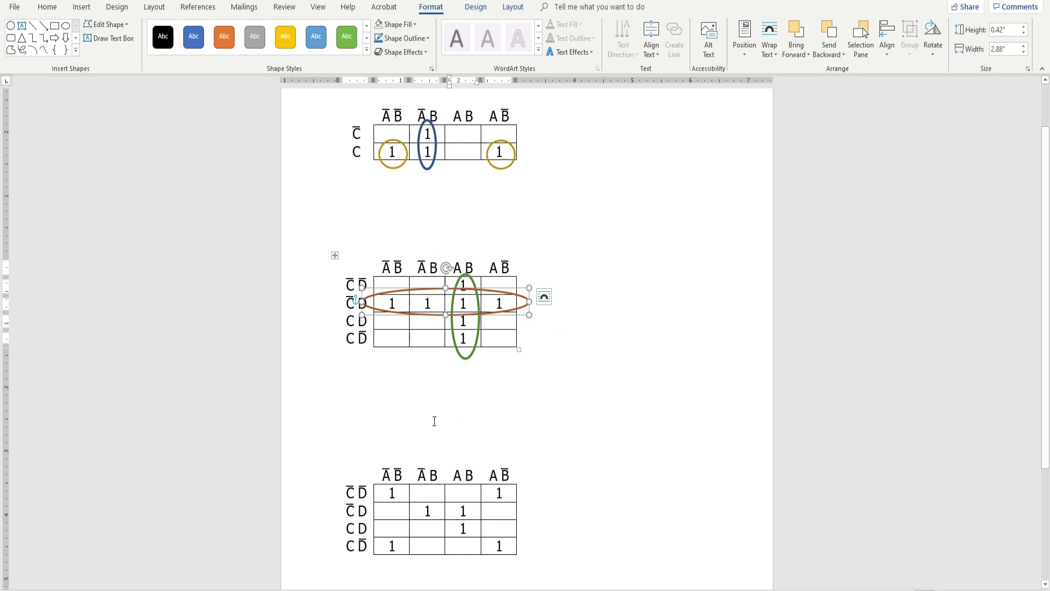
pyautogui.scroll(-2, 435, 421)
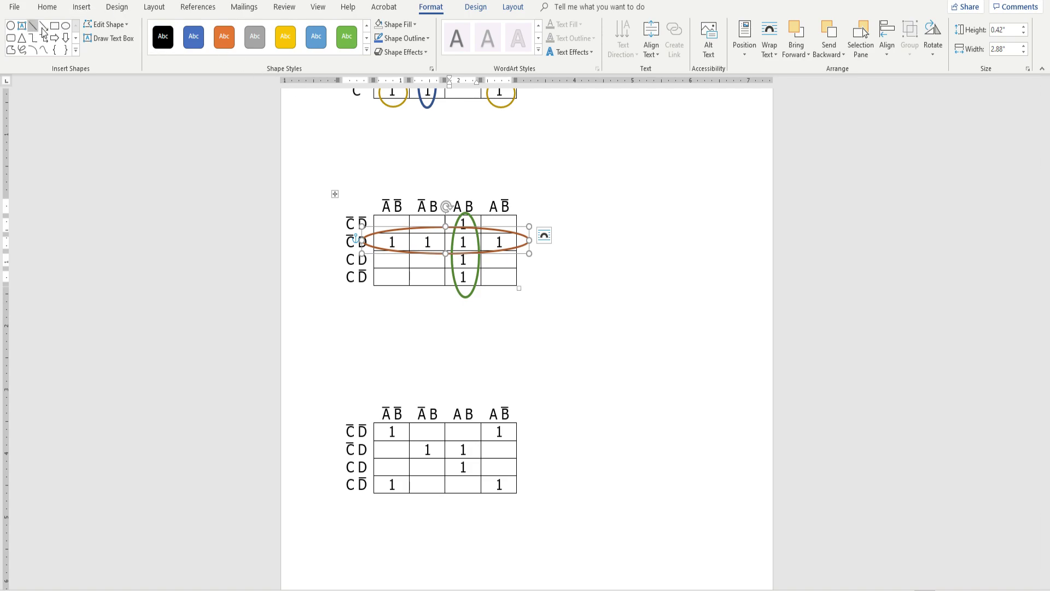
pyautogui.click(66, 27)
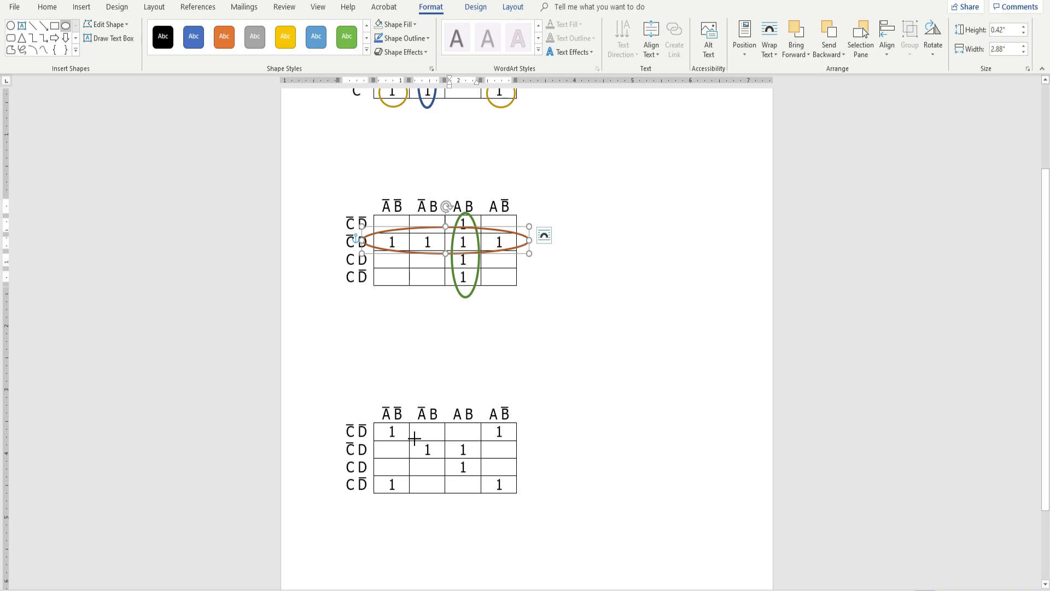
# Circle the third map's two C̄D-row 1s with an unfilled thick oval, then draw an oval down column AB.
pyautogui.moveTo(414, 440); pyautogui.dragTo(478, 460)
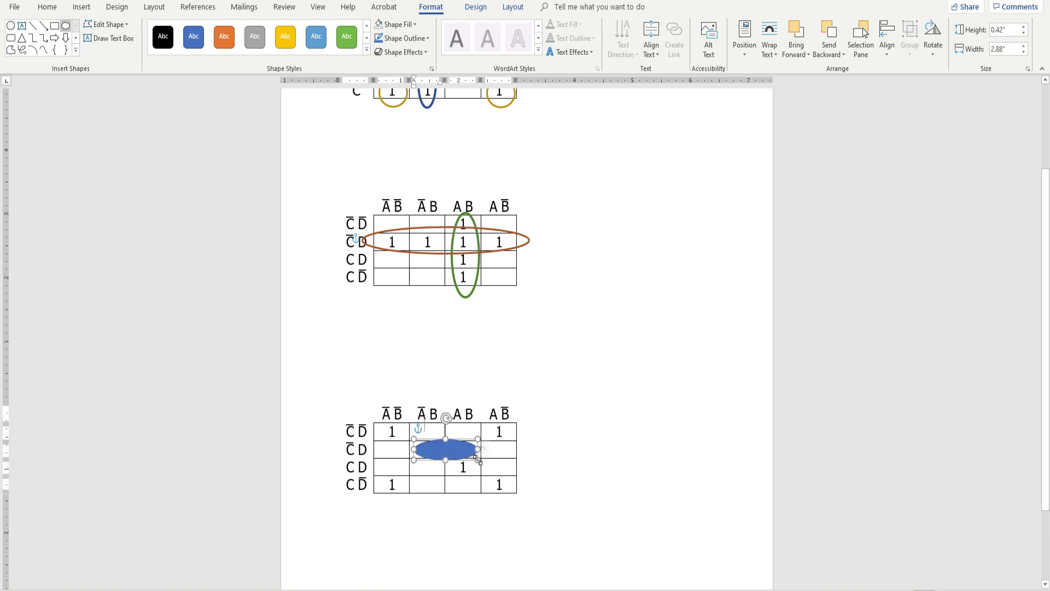
pyautogui.click(393, 24)
pyautogui.click(405, 131)
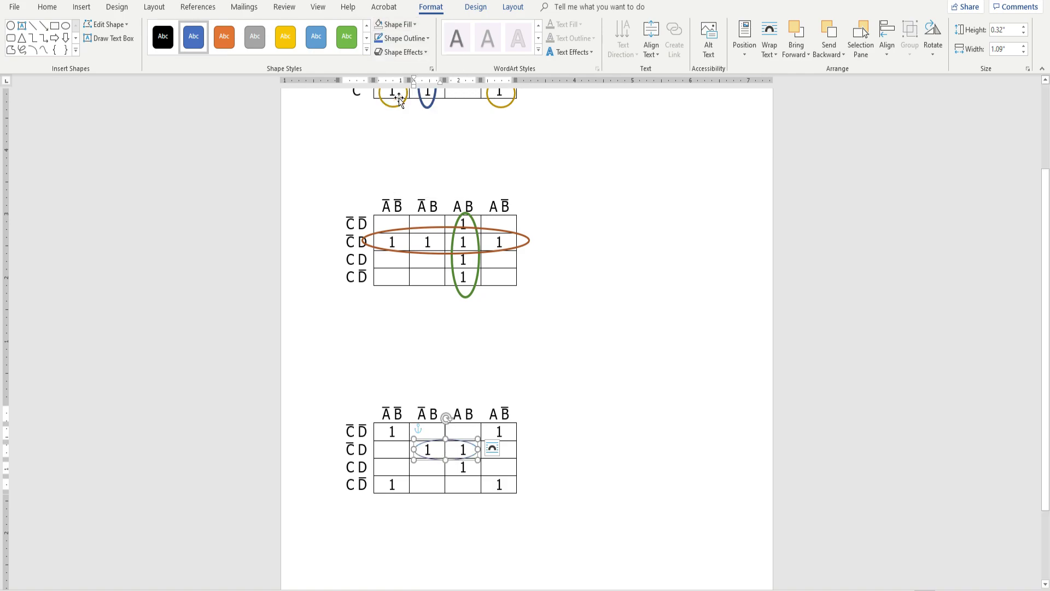
pyautogui.click(406, 38)
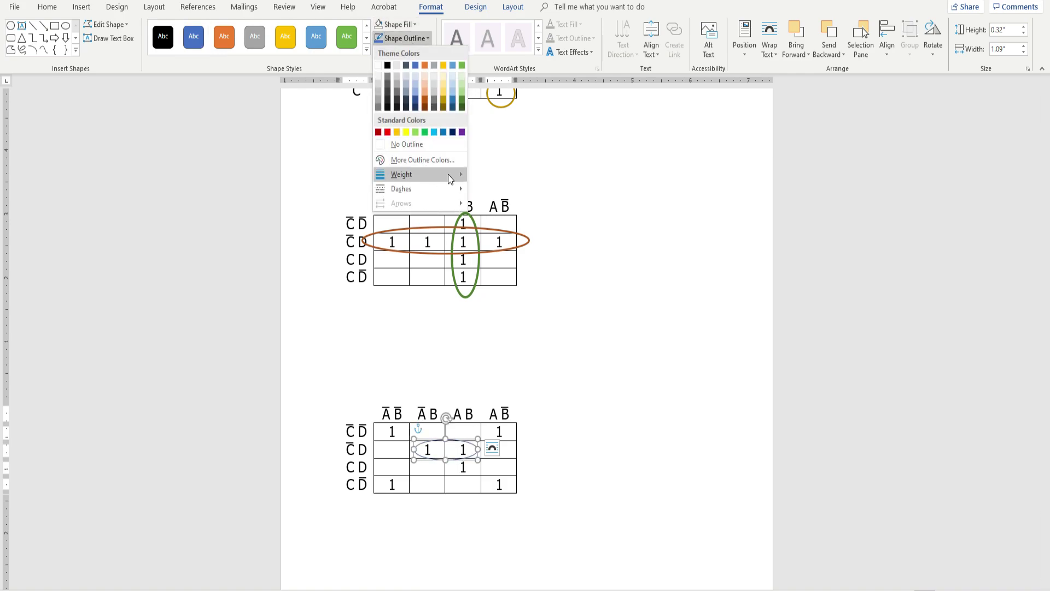
pyautogui.moveTo(450, 174)
pyautogui.click(509, 241)
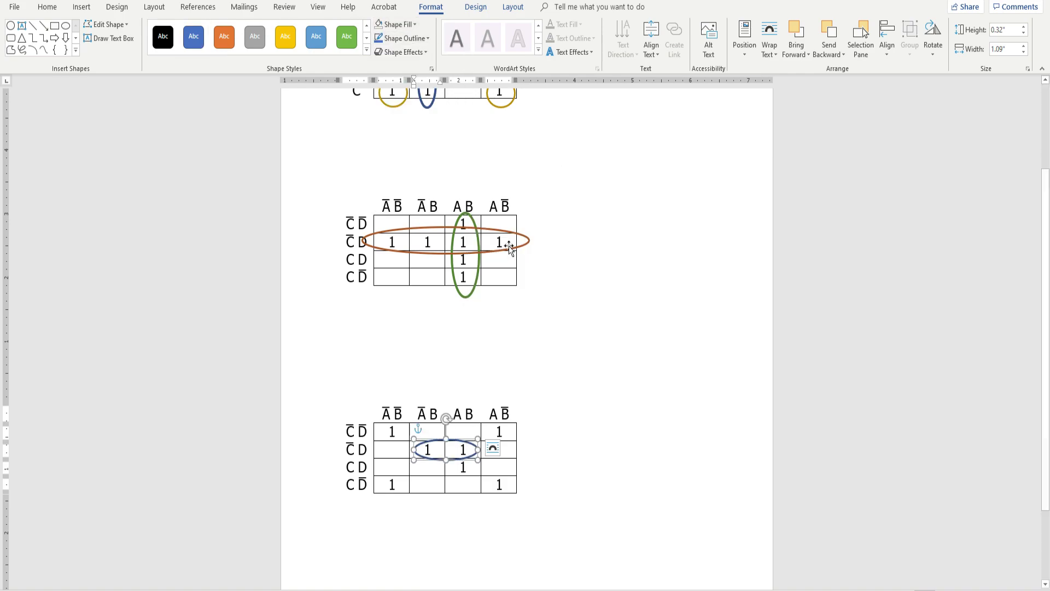
pyautogui.click(66, 26)
pyautogui.moveTo(457, 436); pyautogui.dragTo(475, 482)
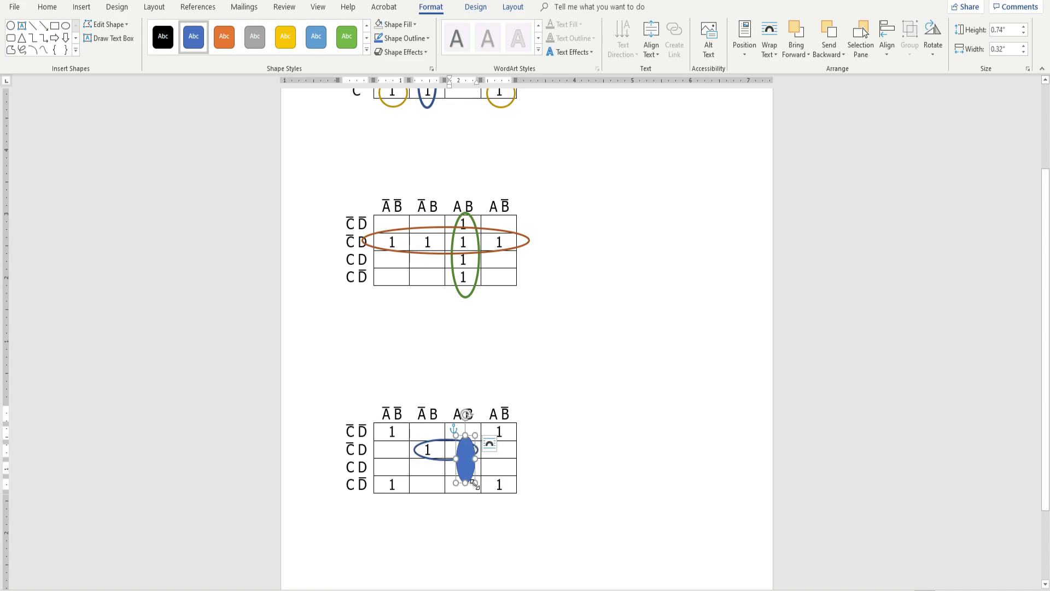
# Style the AB-column oval grey with No Fill and a 4½ pt outline, then deselect it.
pyautogui.click(254, 41)
pyautogui.click(395, 24)
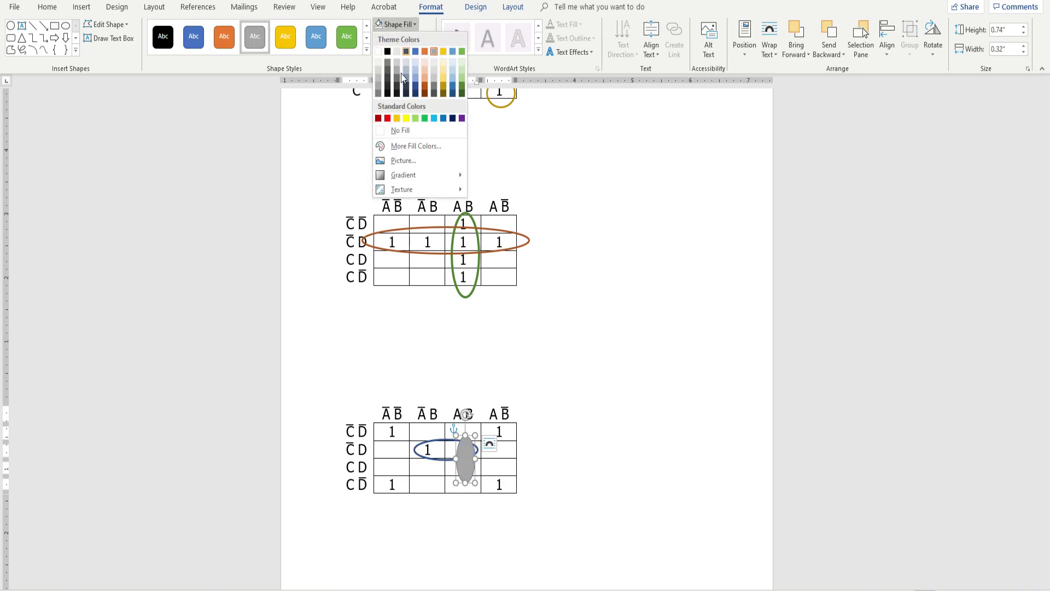
pyautogui.click(397, 129)
pyautogui.click(415, 38)
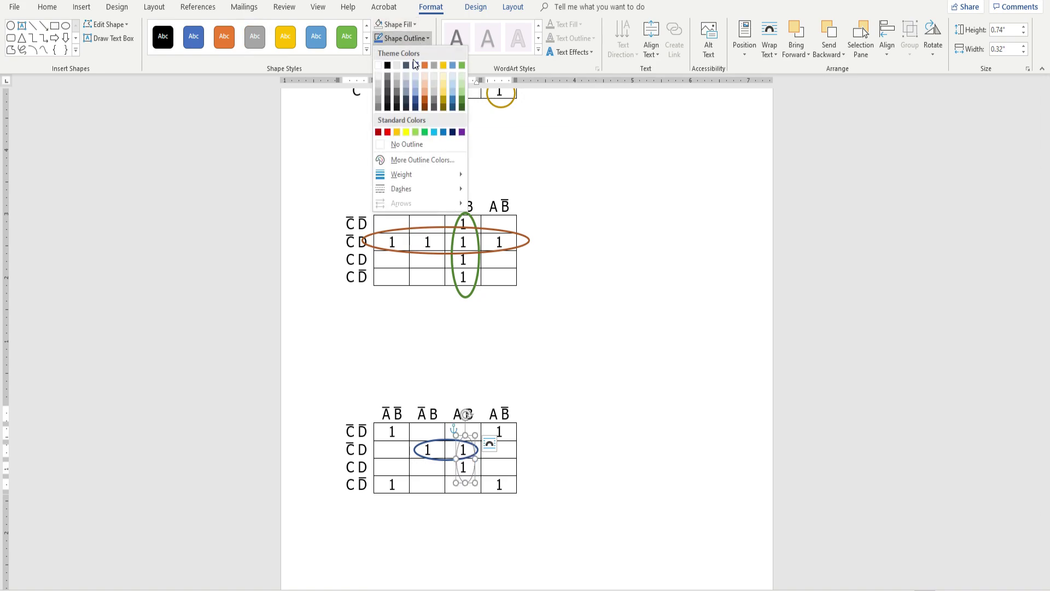
pyautogui.moveTo(418, 175)
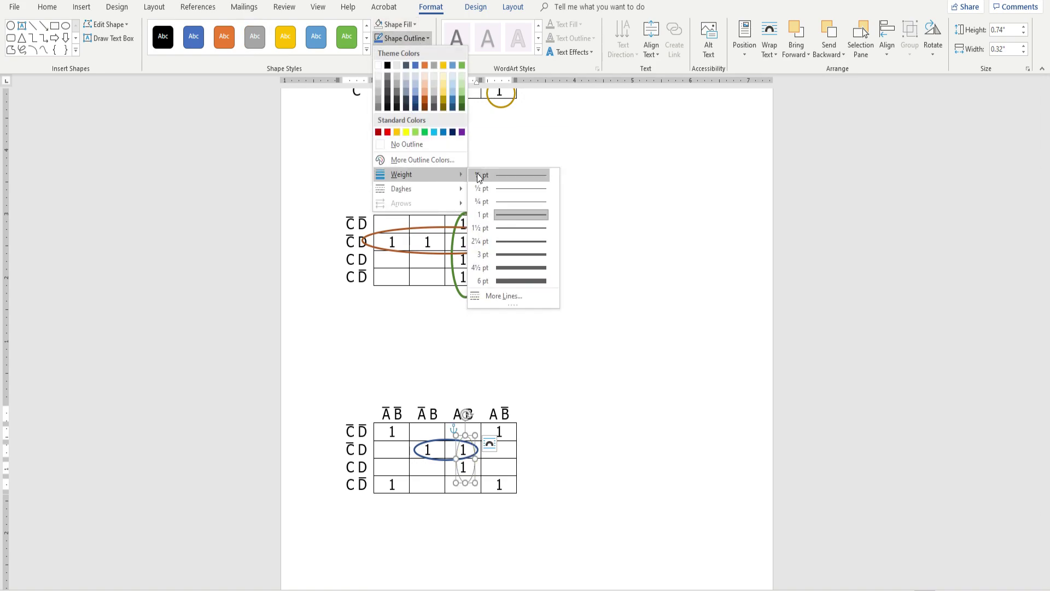
pyautogui.click(490, 268)
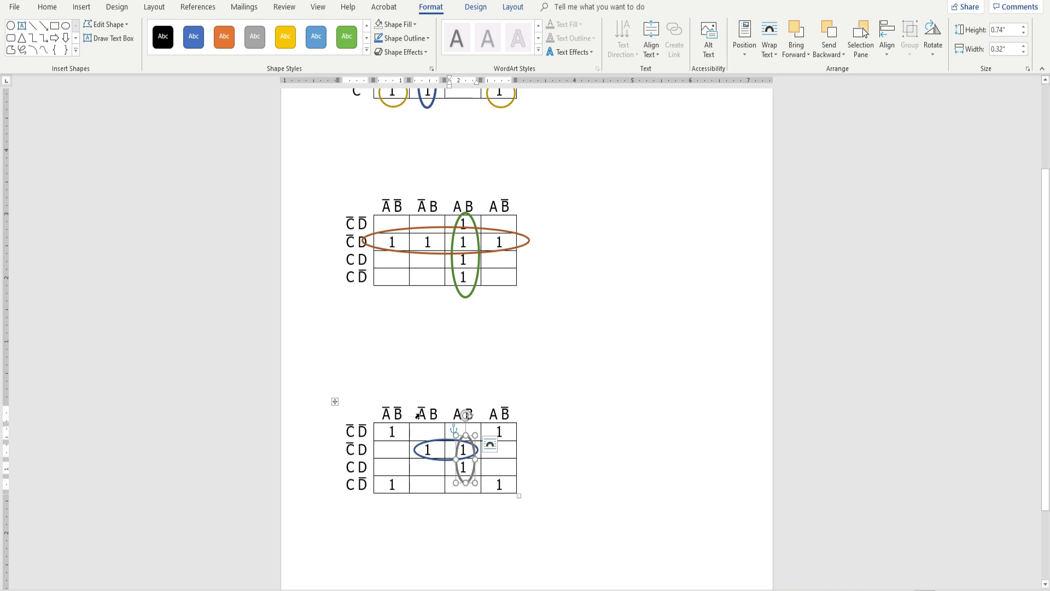
pyautogui.click(621, 411)
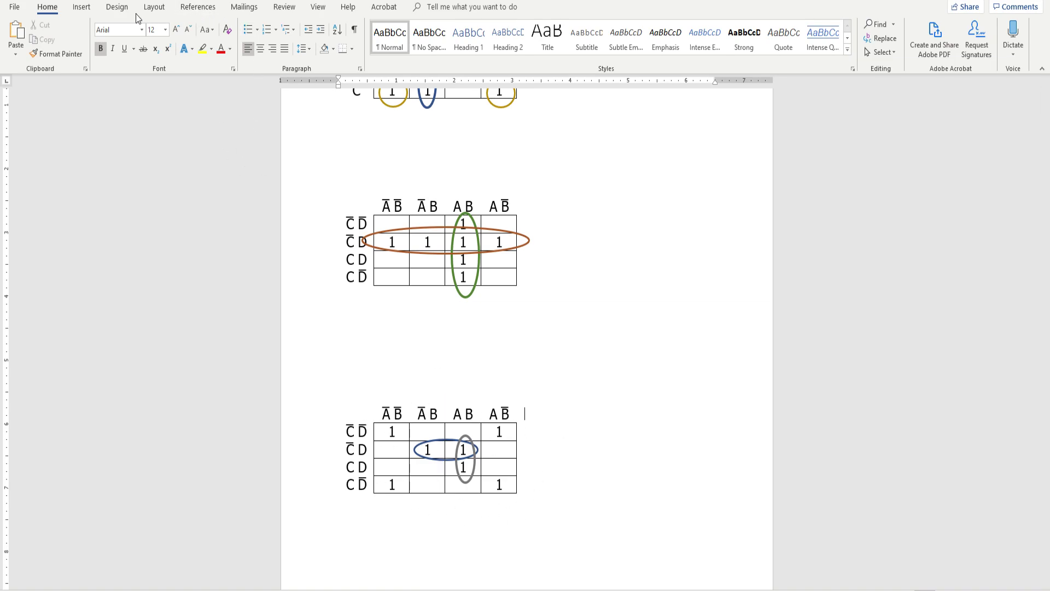
# Draw a curved bracket around the third map's top-left ĀB̄ C̄D̄ corner 1.
pyautogui.click(82, 7)
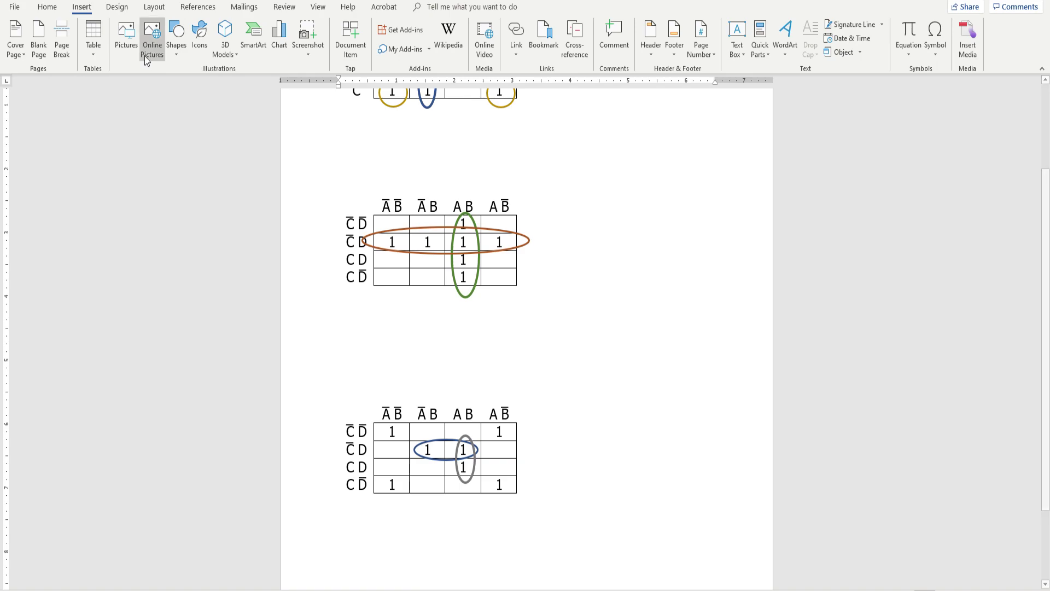
pyautogui.click(175, 53)
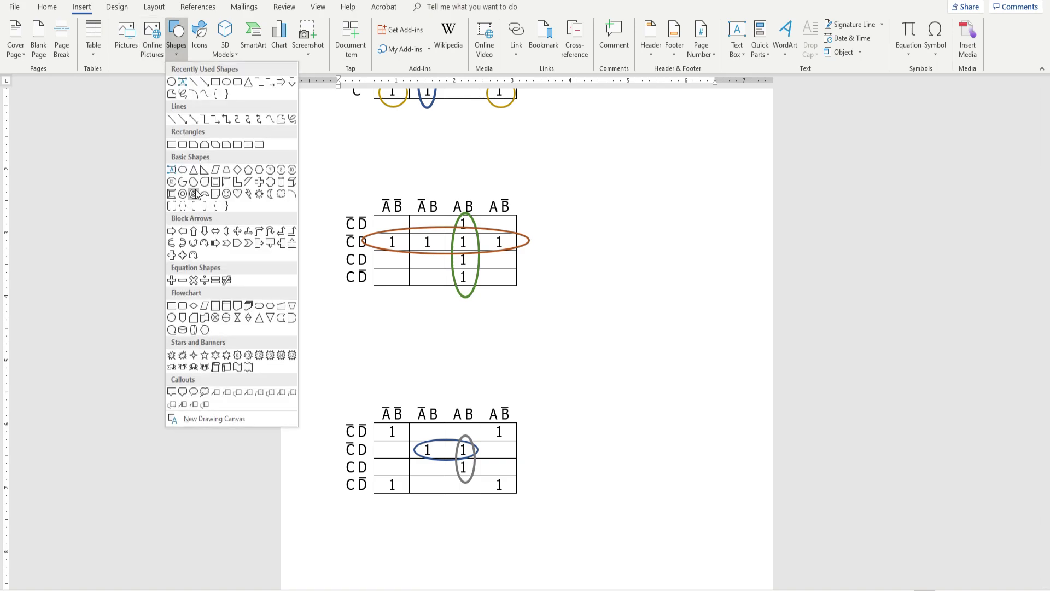
pyautogui.click(47, 7)
pyautogui.click(82, 7)
pyautogui.click(182, 47)
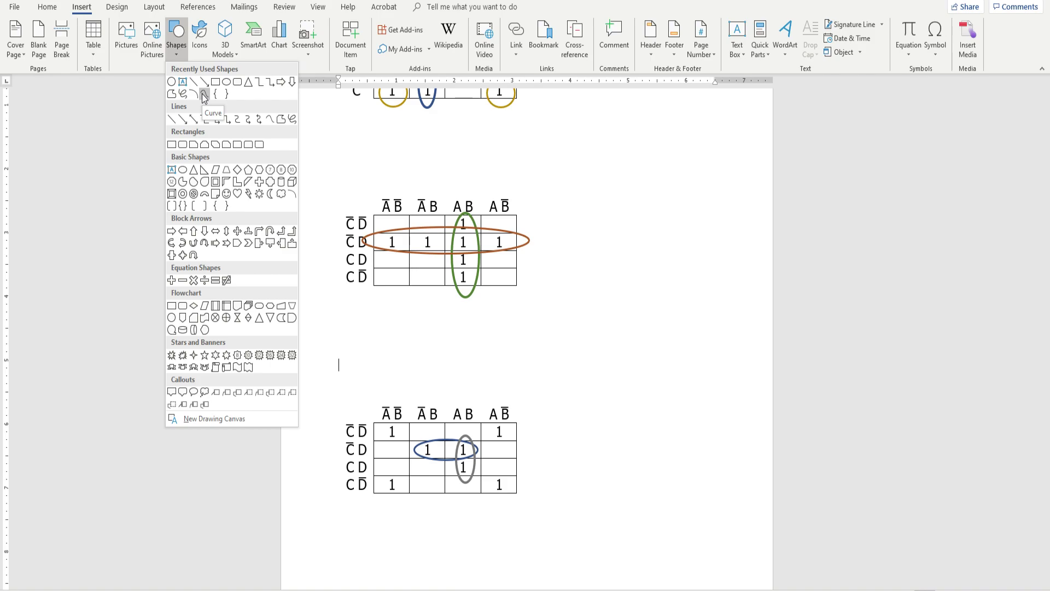
pyautogui.click(204, 96)
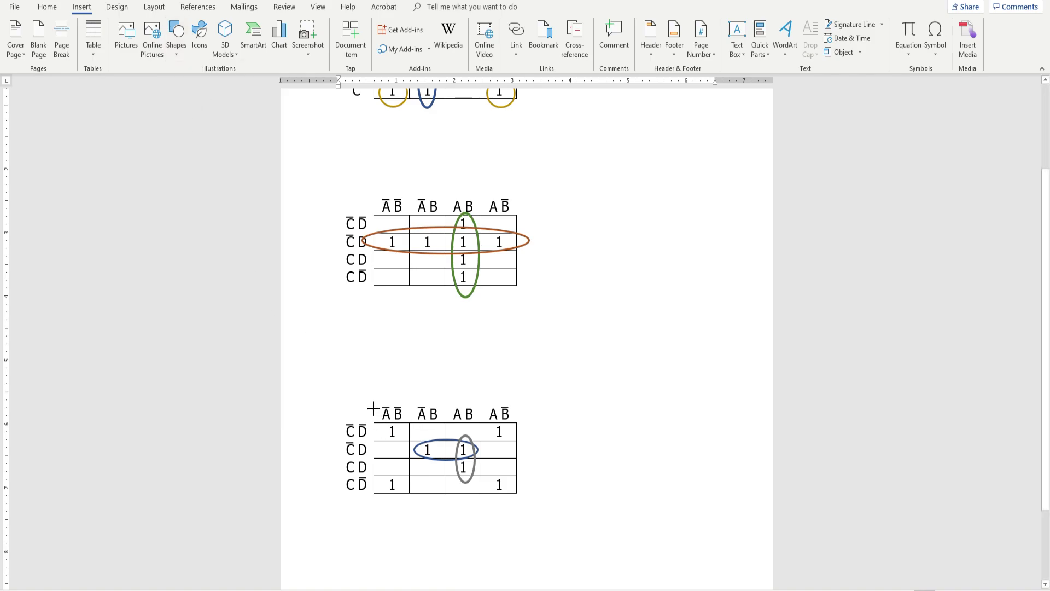
pyautogui.click(375, 390)
pyautogui.click(405, 430)
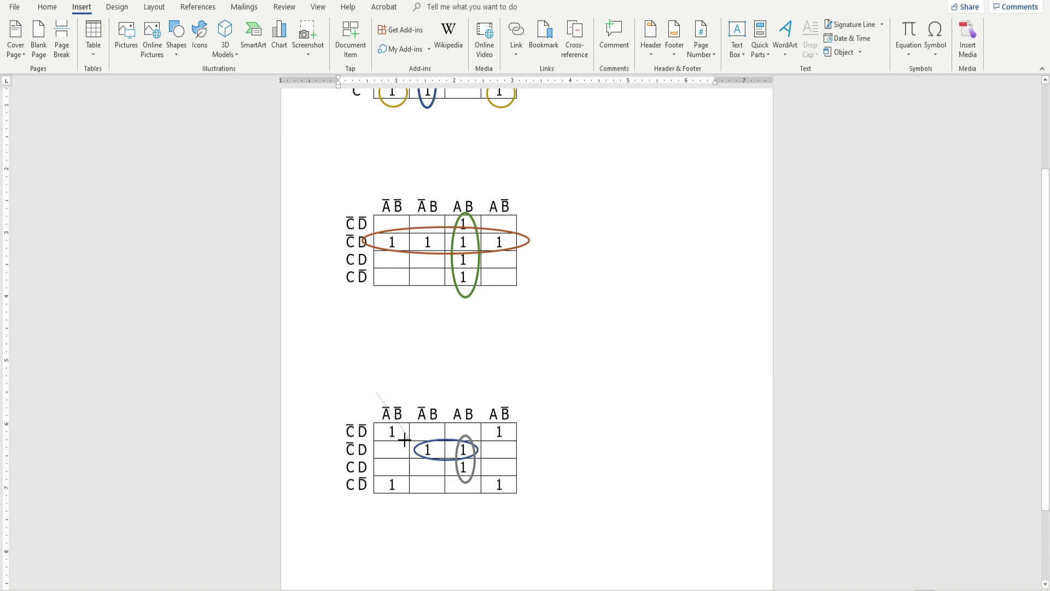
pyautogui.doubleClick(328, 436)
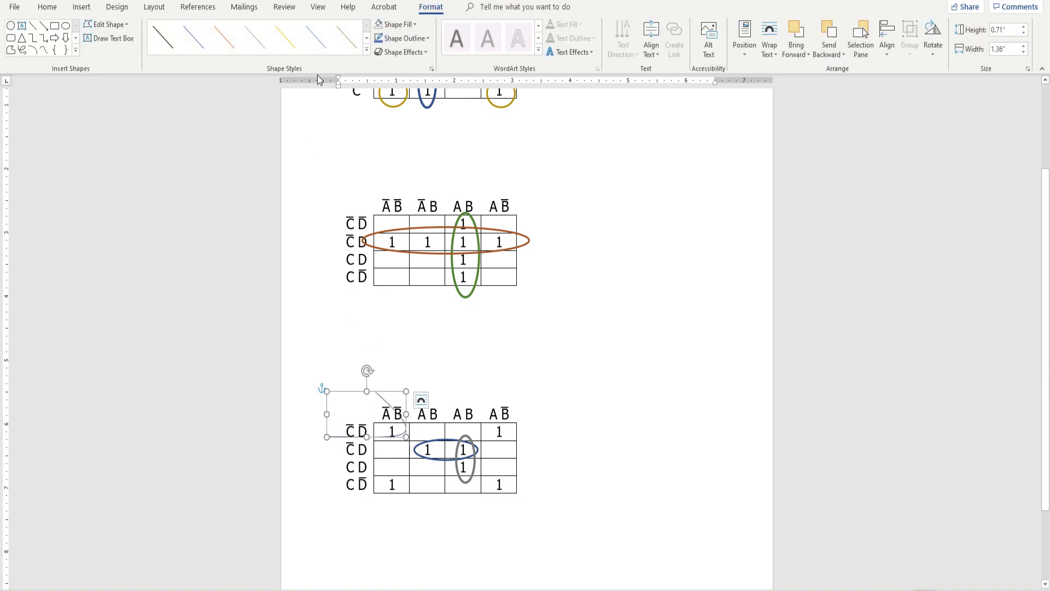
# Give the curve the orange Subtle Line - Accent 2 style with a 2¼ pt outline weight.
pyautogui.click(406, 38)
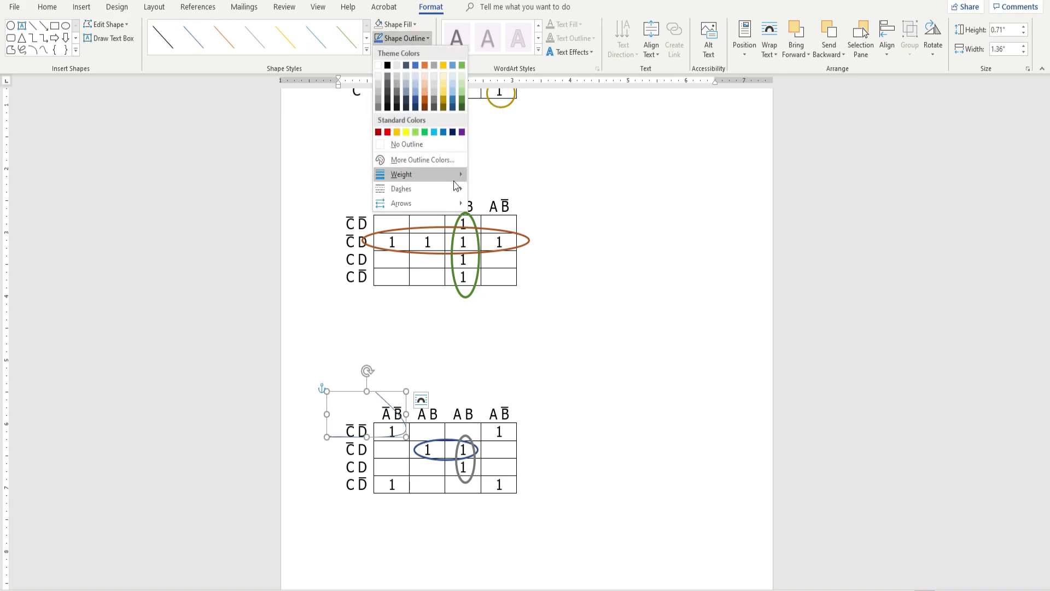
pyautogui.moveTo(421, 174)
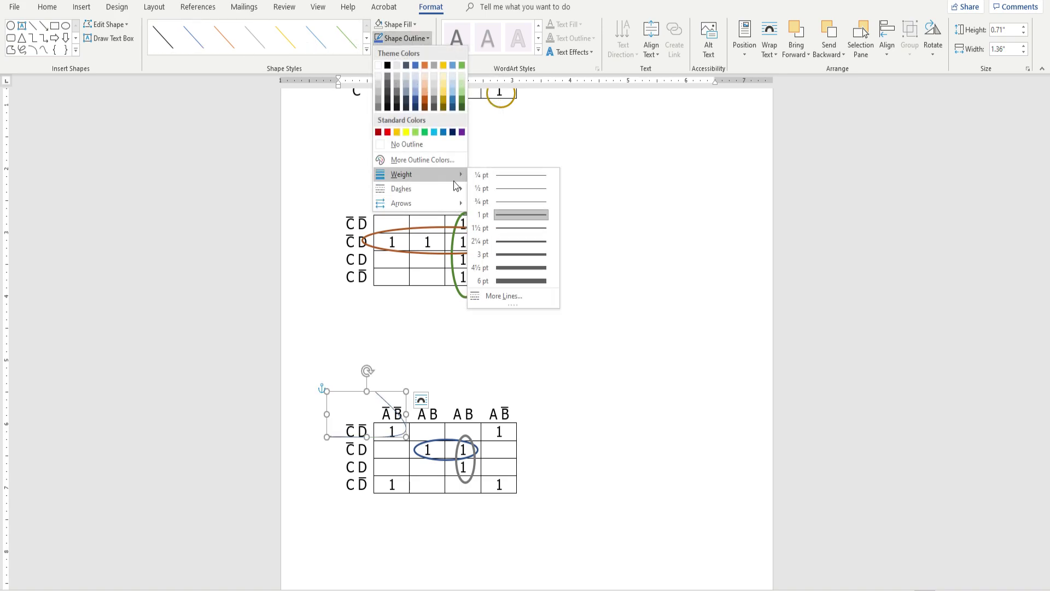
pyautogui.click(528, 259)
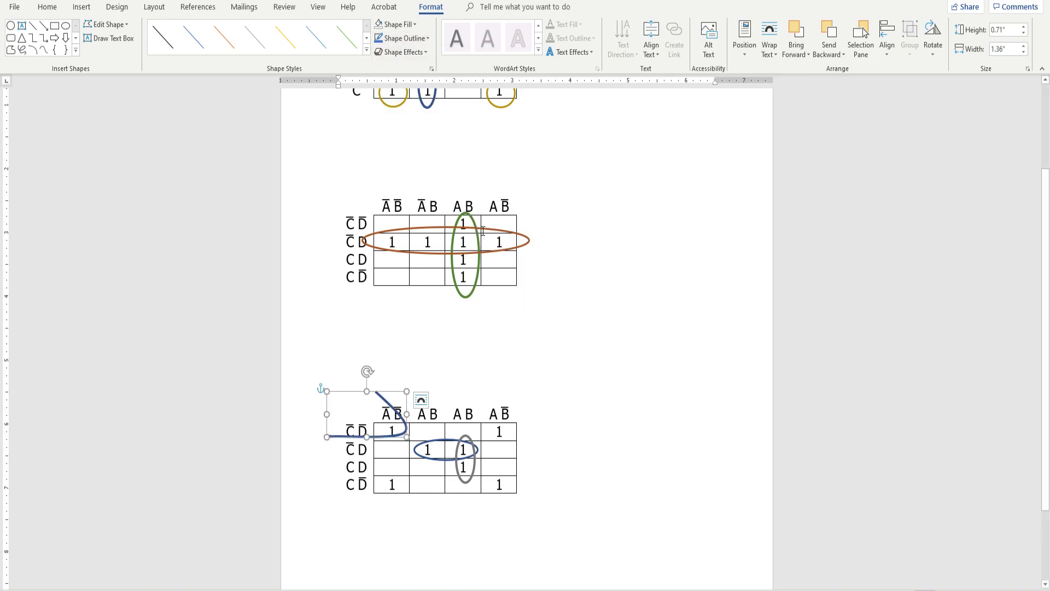
pyautogui.click(228, 44)
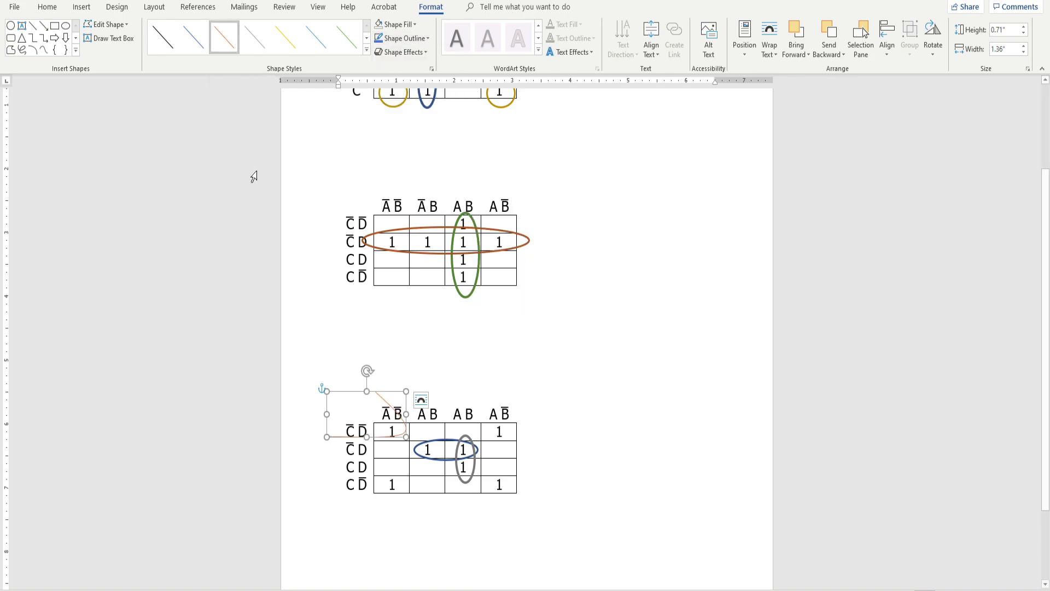
pyautogui.click(412, 43)
pyautogui.moveTo(454, 175)
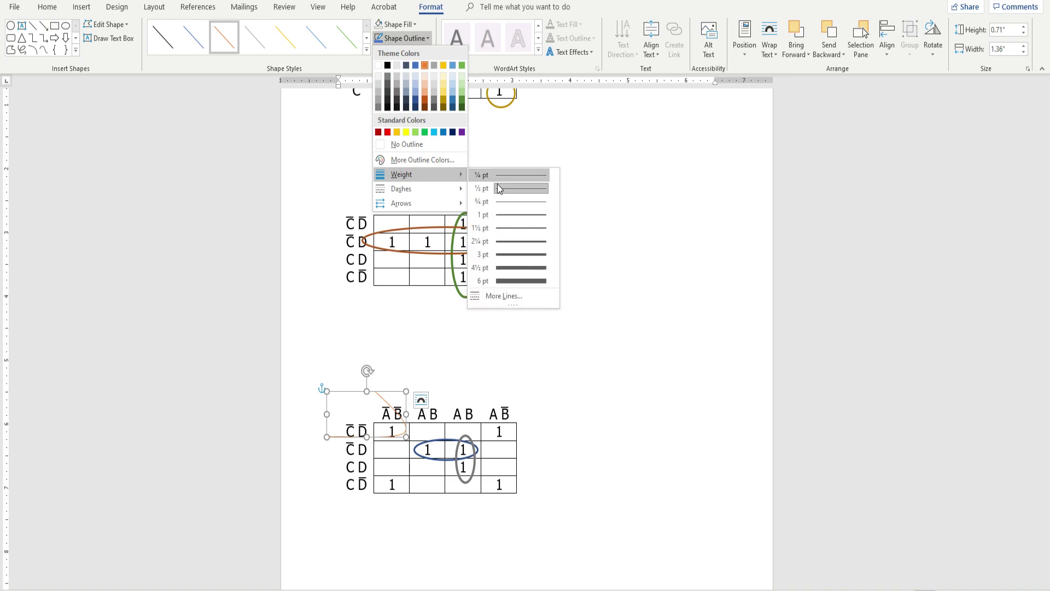
pyautogui.click(510, 245)
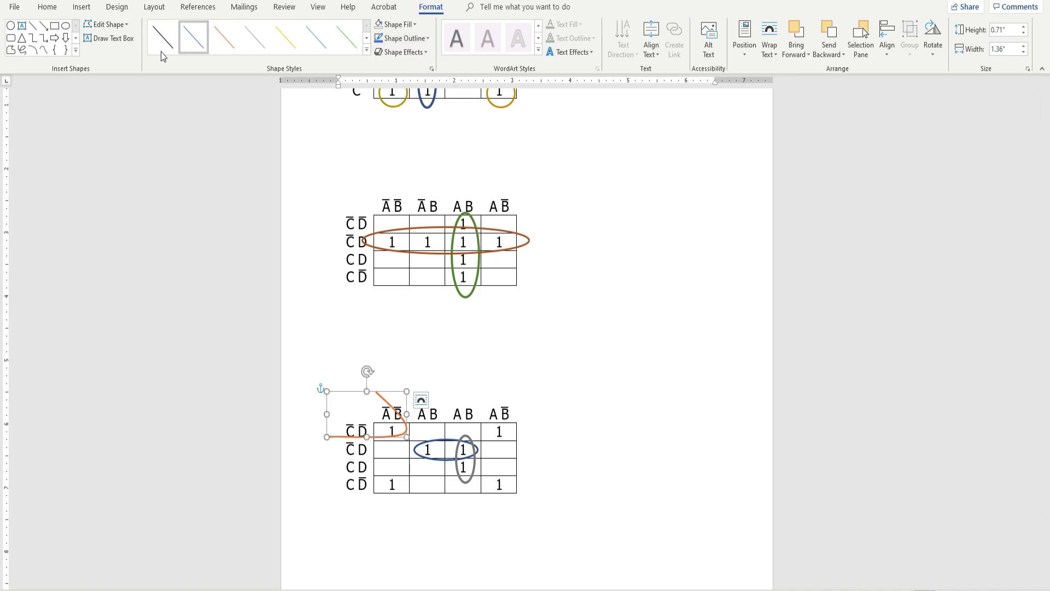
pyautogui.click(43, 51)
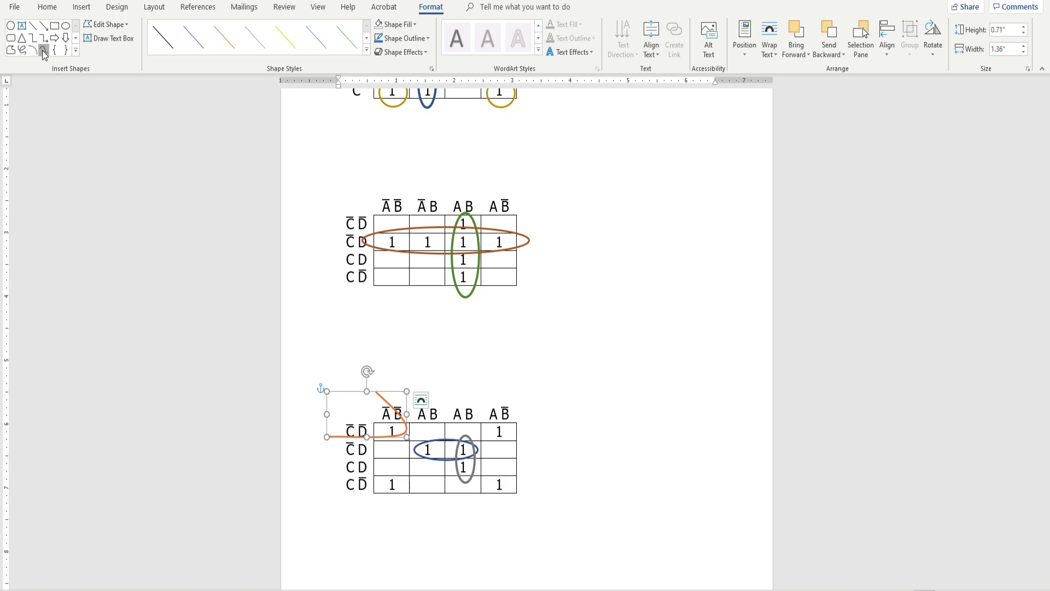
# Draw a curved bracket around the third map's top-right corner 1.
pyautogui.click(504, 380)
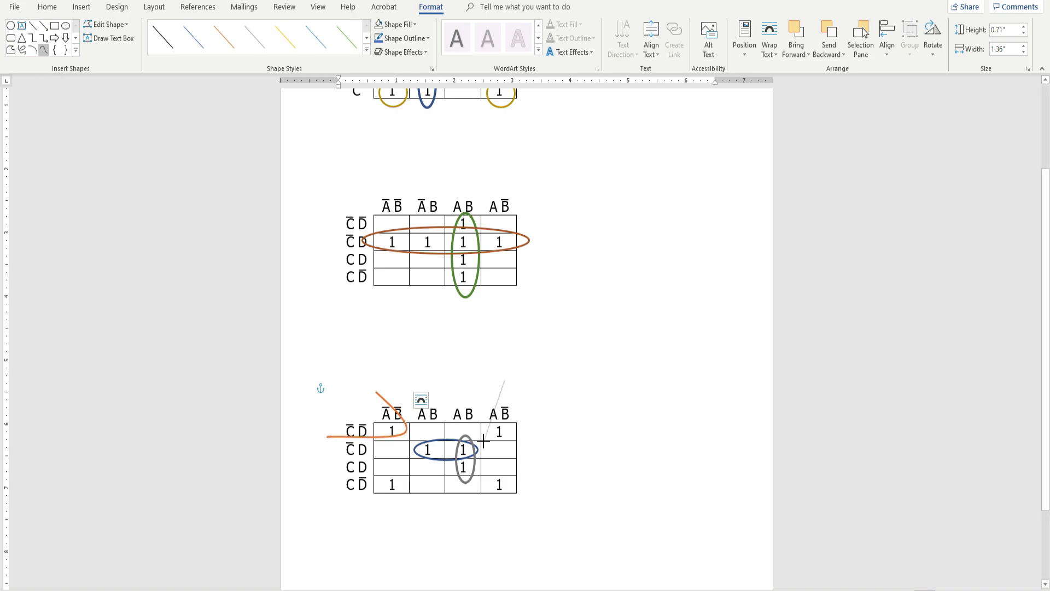
pyautogui.click(484, 441)
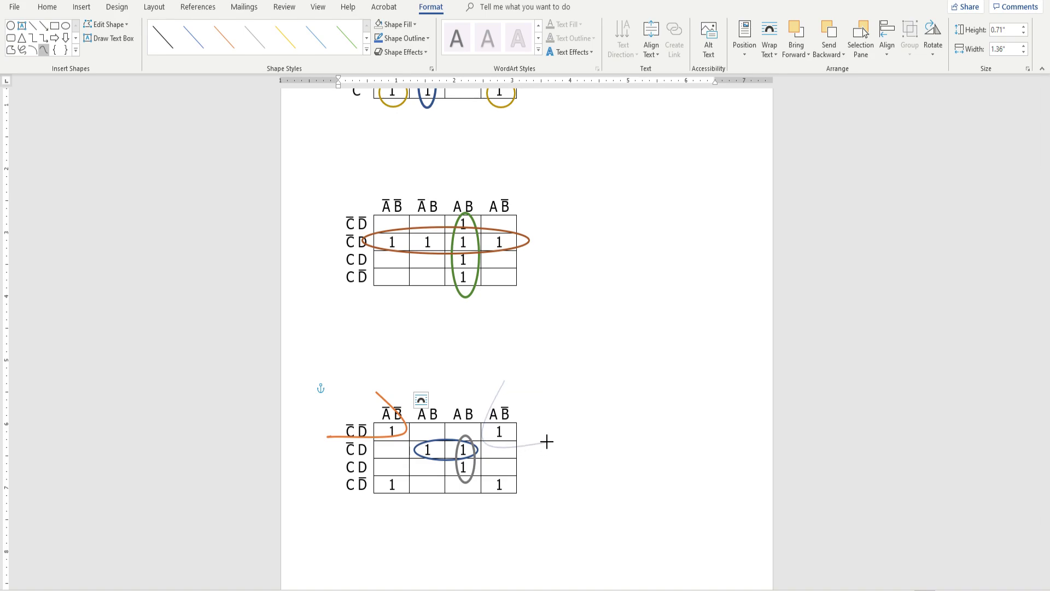
pyautogui.doubleClick(547, 441)
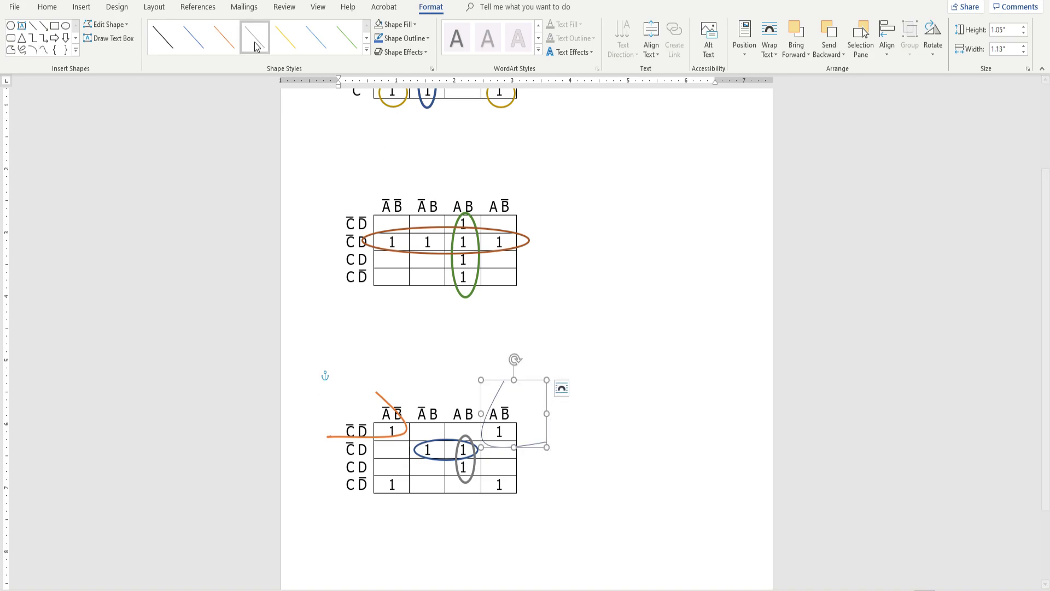
# Make the top-right curve orange with a 2¼ pt outline, then start a bottom-left curve.
pyautogui.click(224, 37)
pyautogui.click(393, 38)
pyautogui.moveTo(415, 174)
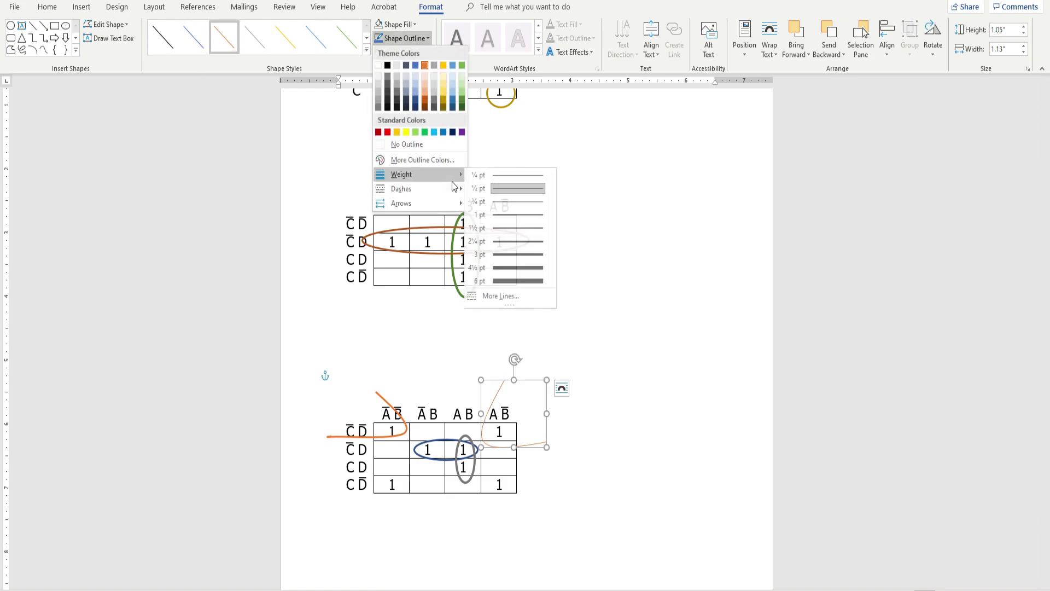
pyautogui.click(523, 241)
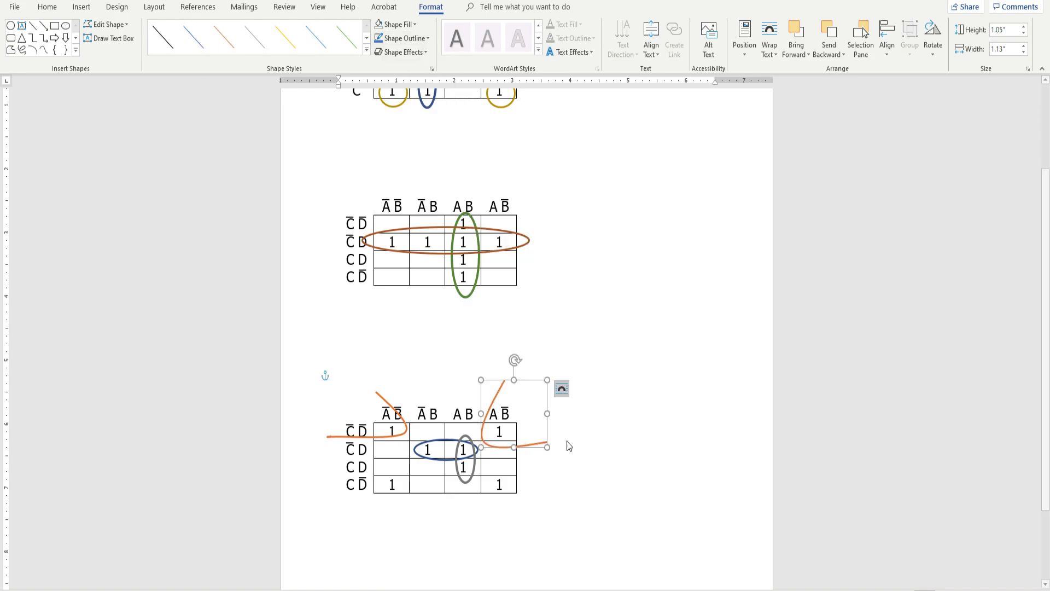
pyautogui.click(47, 52)
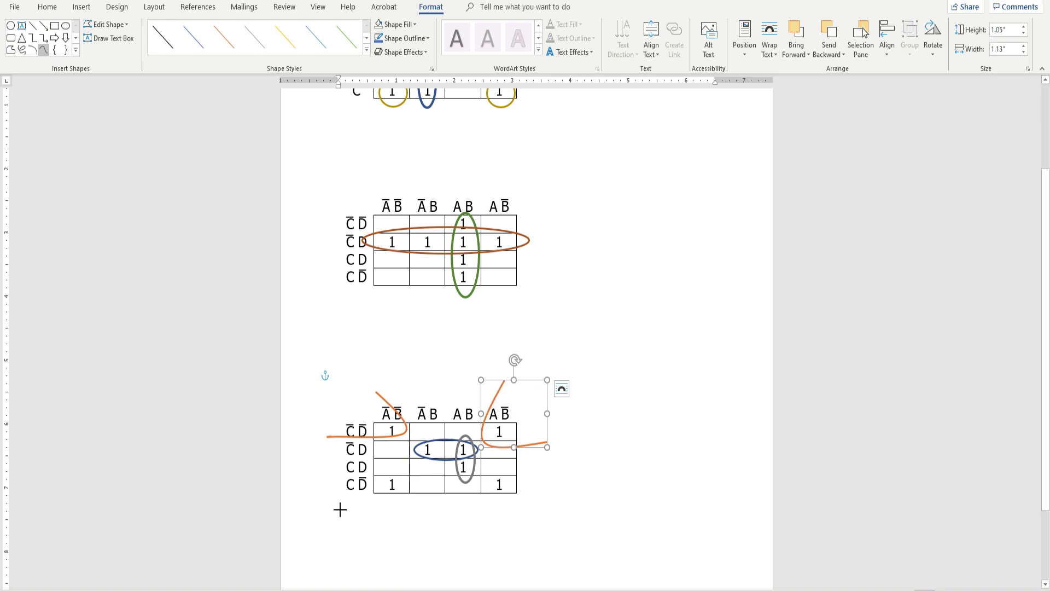
pyautogui.click(359, 529)
# Finish the bottom-left corner curve and make it orange with a 2¼ pt outline.
pyautogui.click(404, 484)
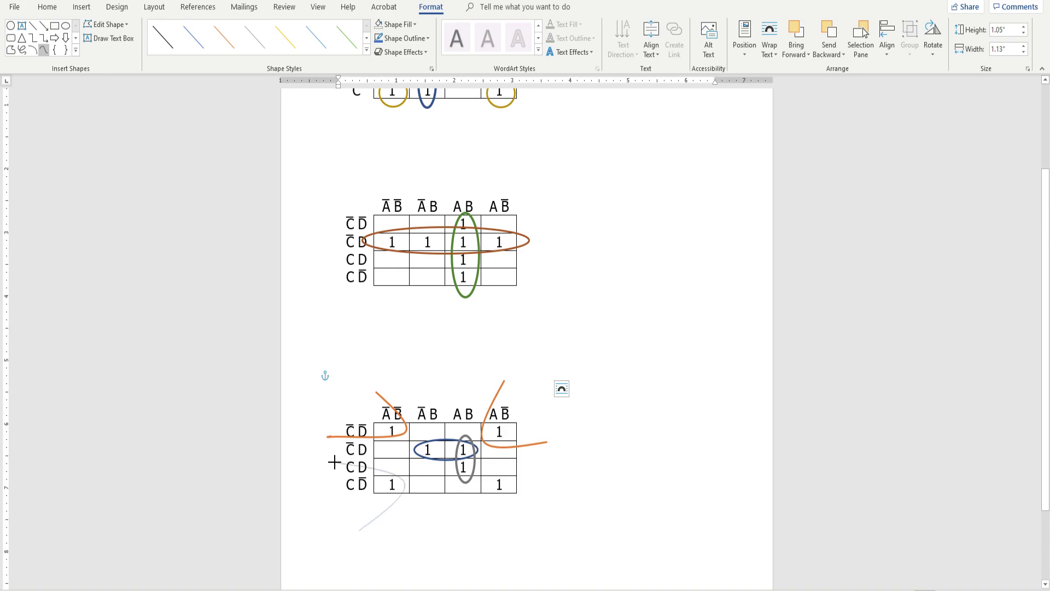
pyautogui.doubleClick(335, 462)
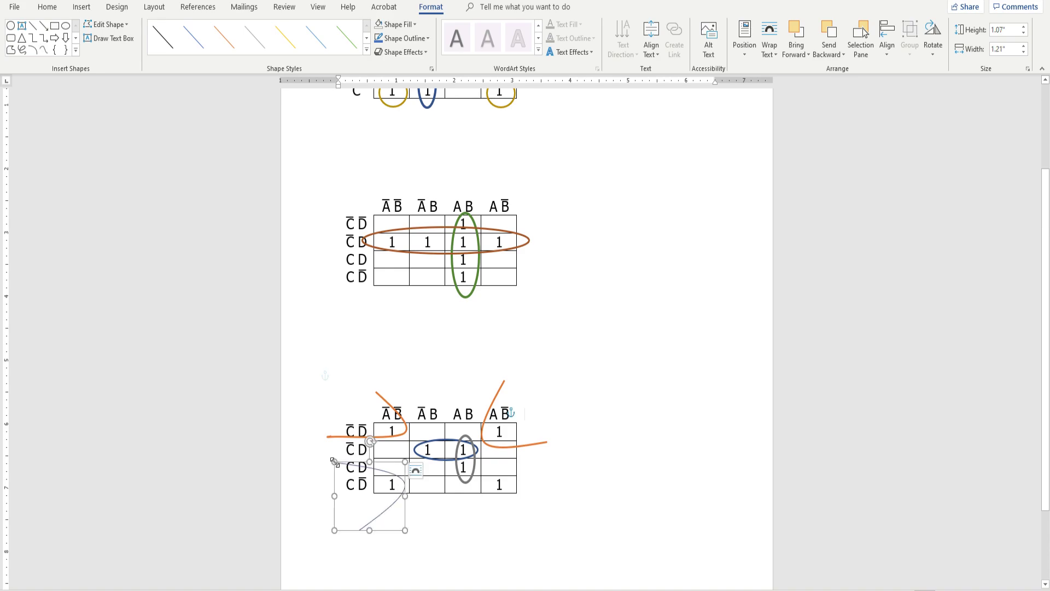
pyautogui.click(225, 37)
pyautogui.click(398, 42)
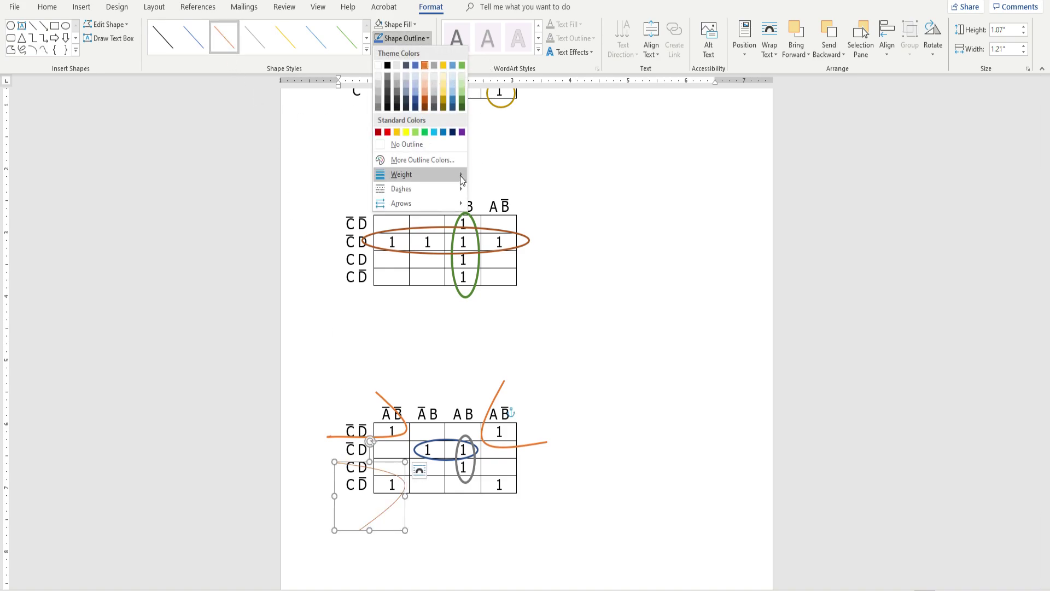
pyautogui.moveTo(460, 176)
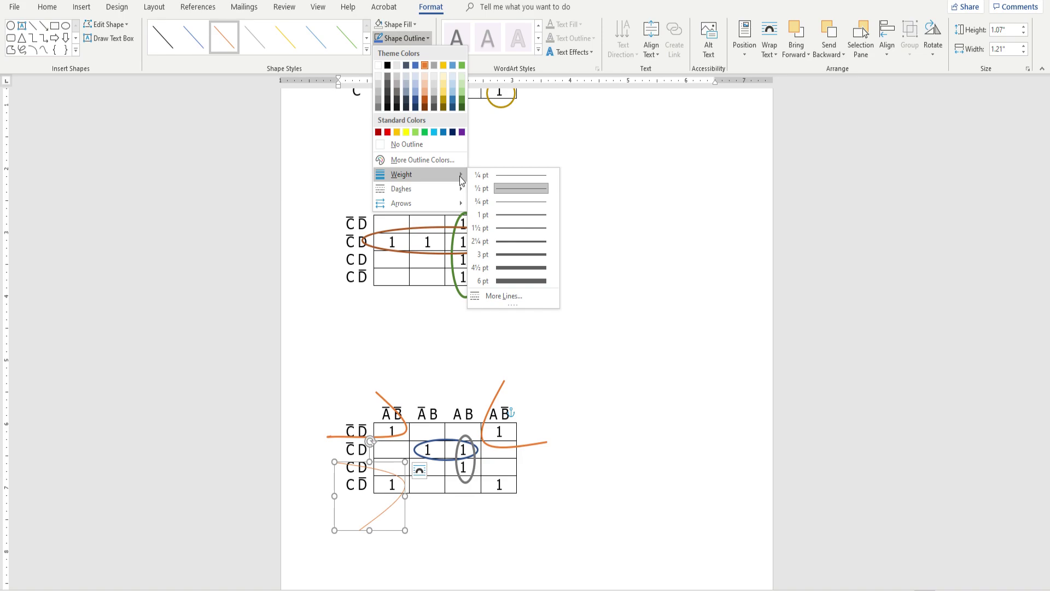
pyautogui.click(516, 244)
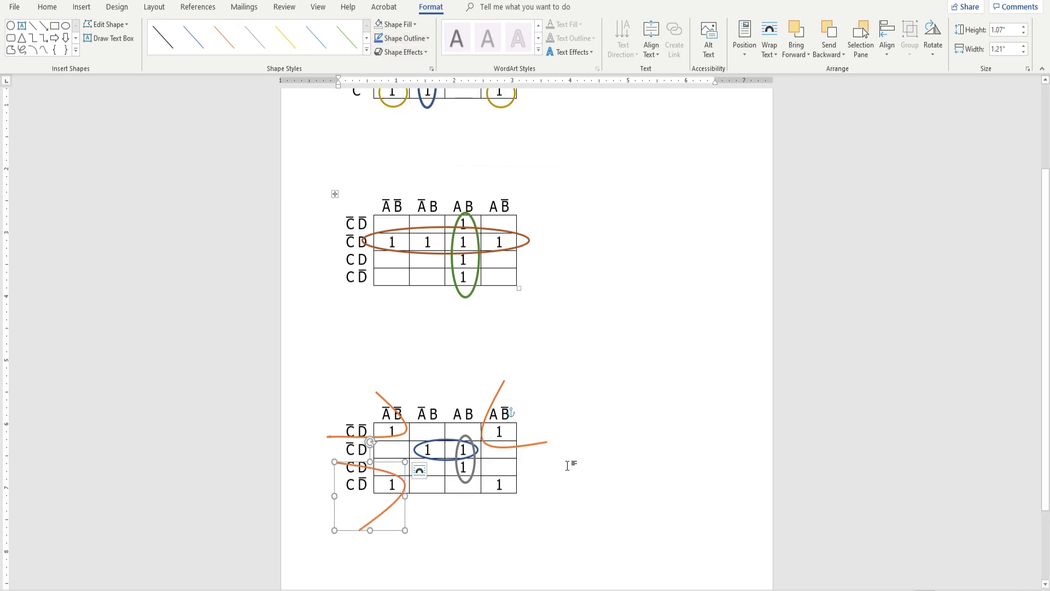
# Draw an orange, thick-outlined curve around the bottom-right corner 1, then deselect it.
pyautogui.click(45, 54)
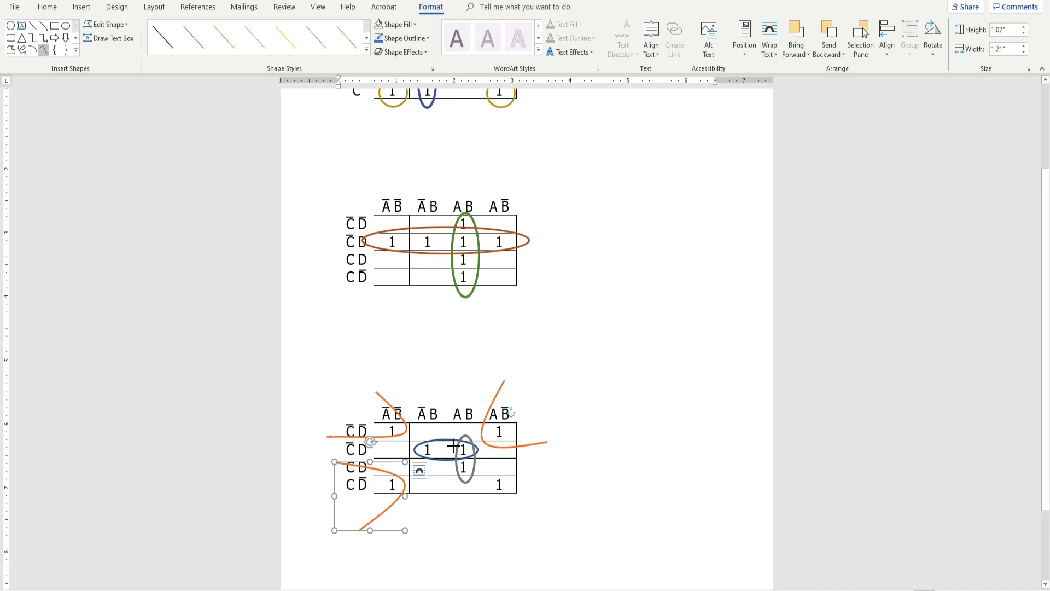
pyautogui.click(525, 471)
pyautogui.click(473, 480)
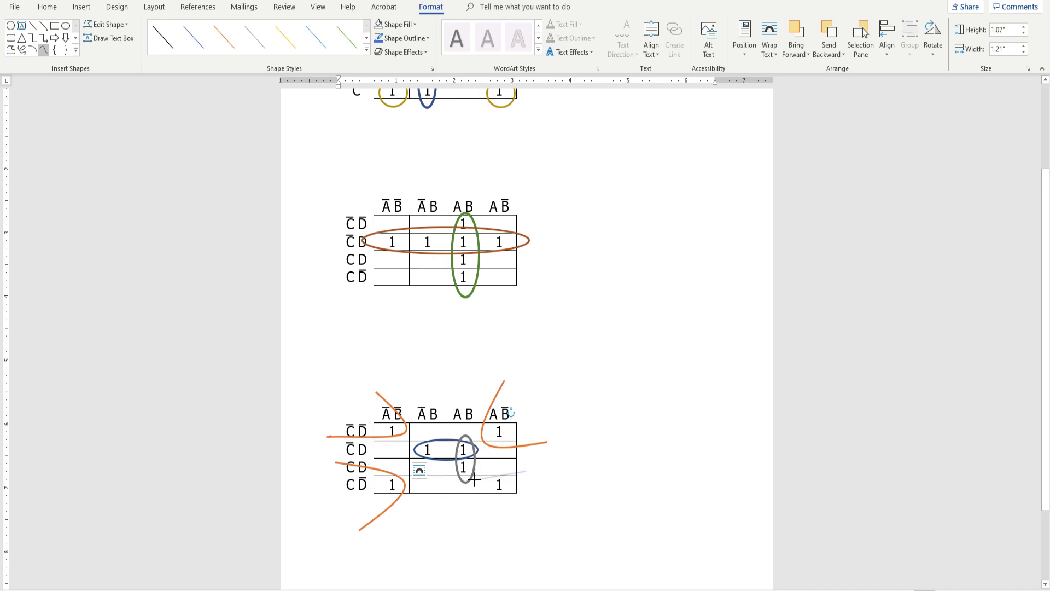
pyautogui.doubleClick(520, 535)
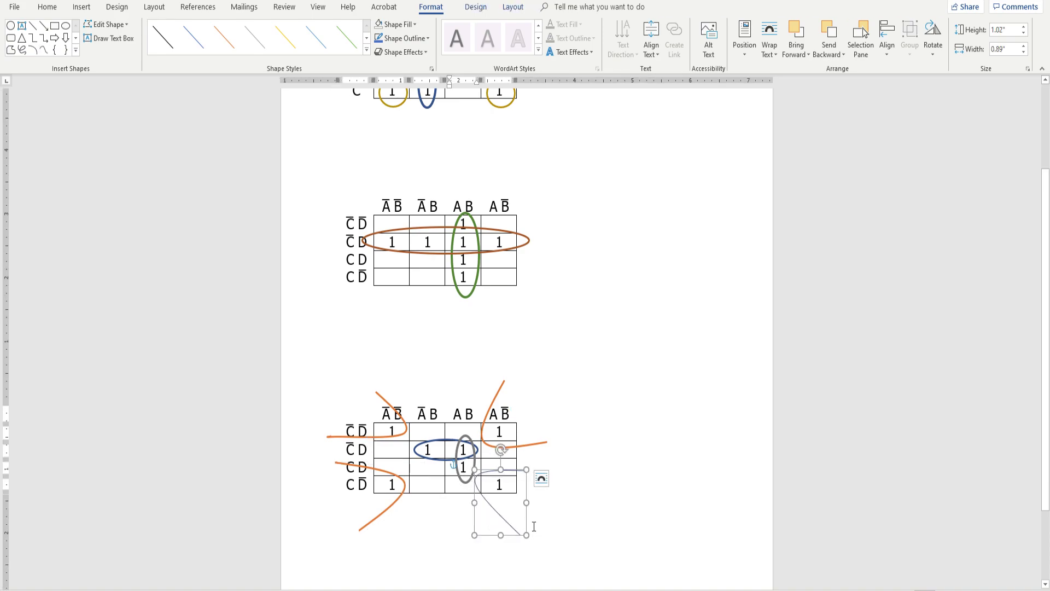
pyautogui.click(232, 46)
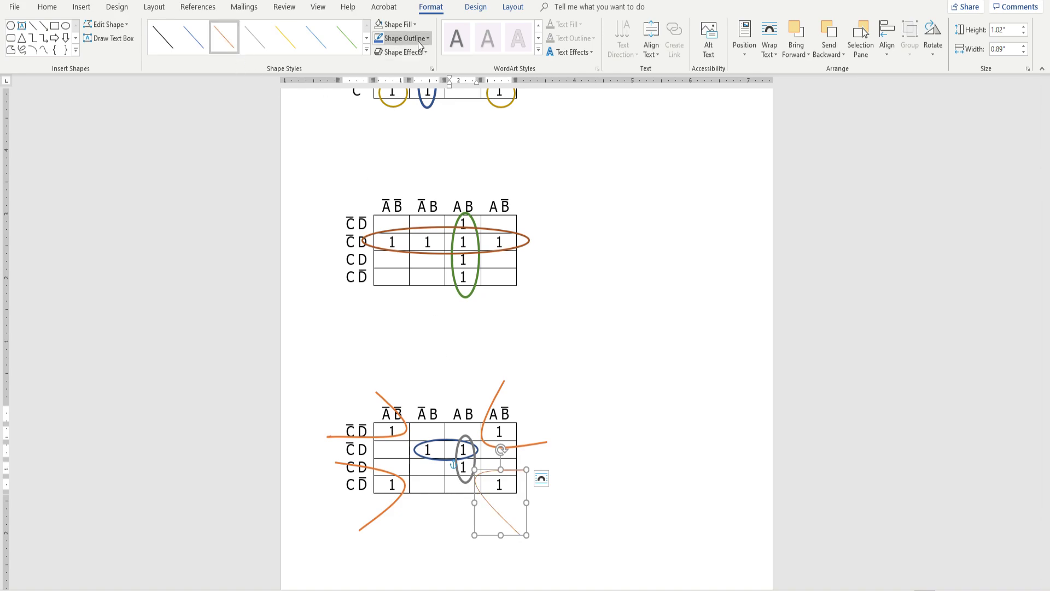
pyautogui.click(419, 38)
pyautogui.moveTo(438, 175)
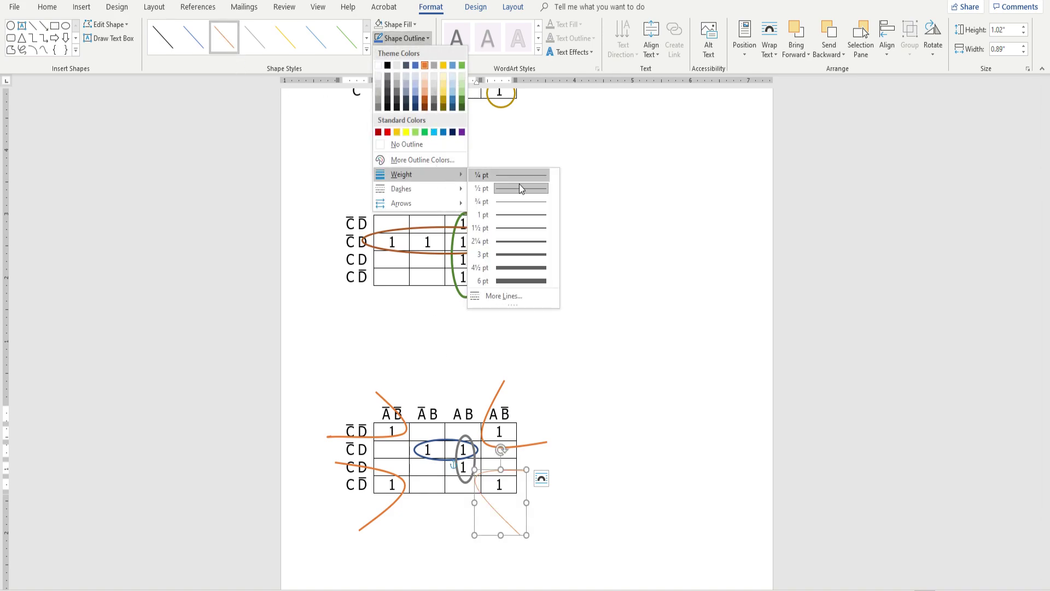
pyautogui.click(526, 242)
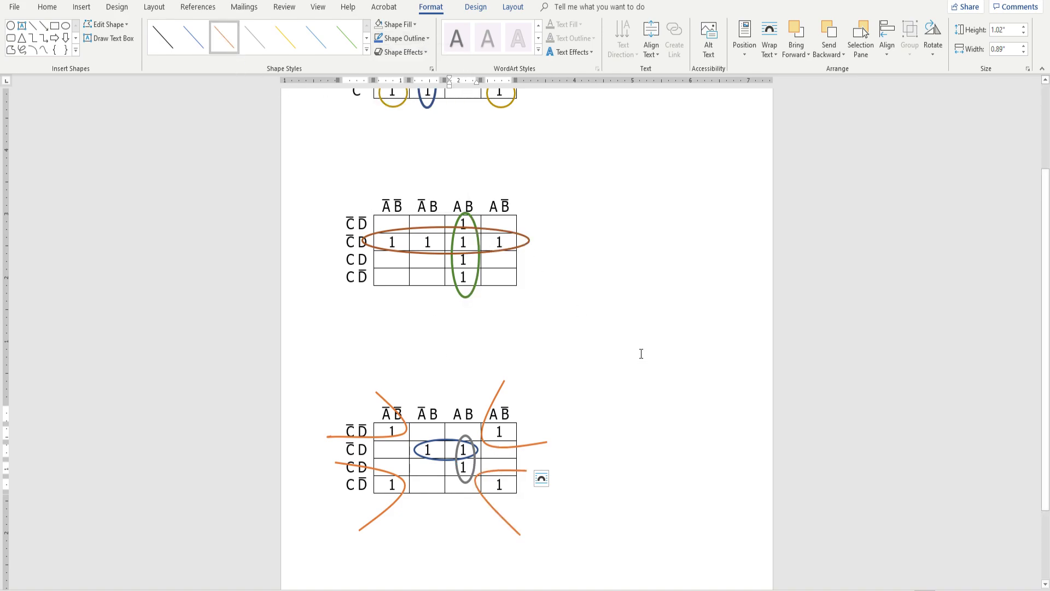
pyautogui.click(703, 368)
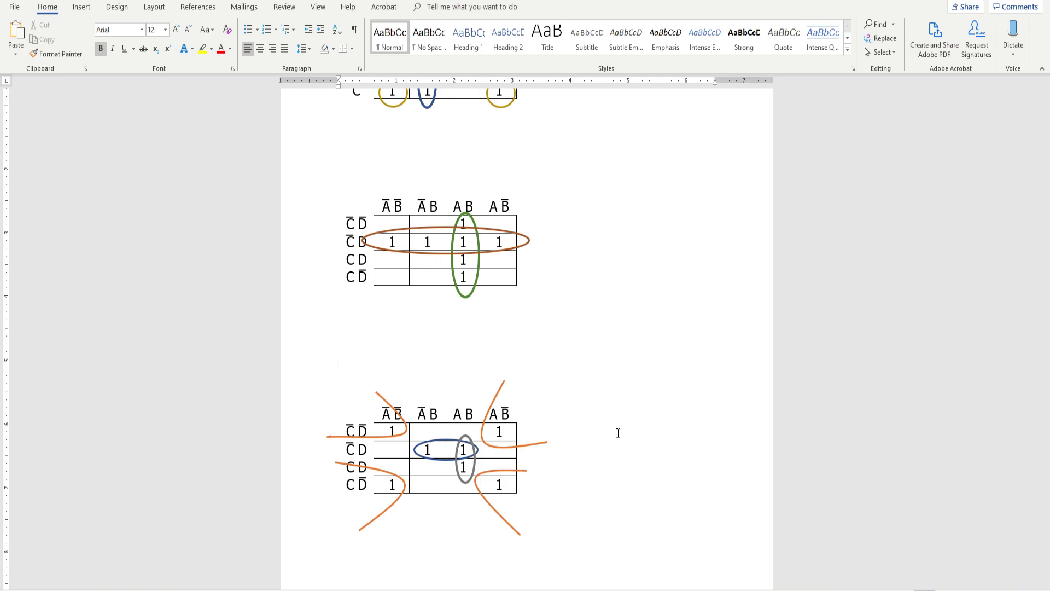
pyautogui.scroll(2, 656, 405)
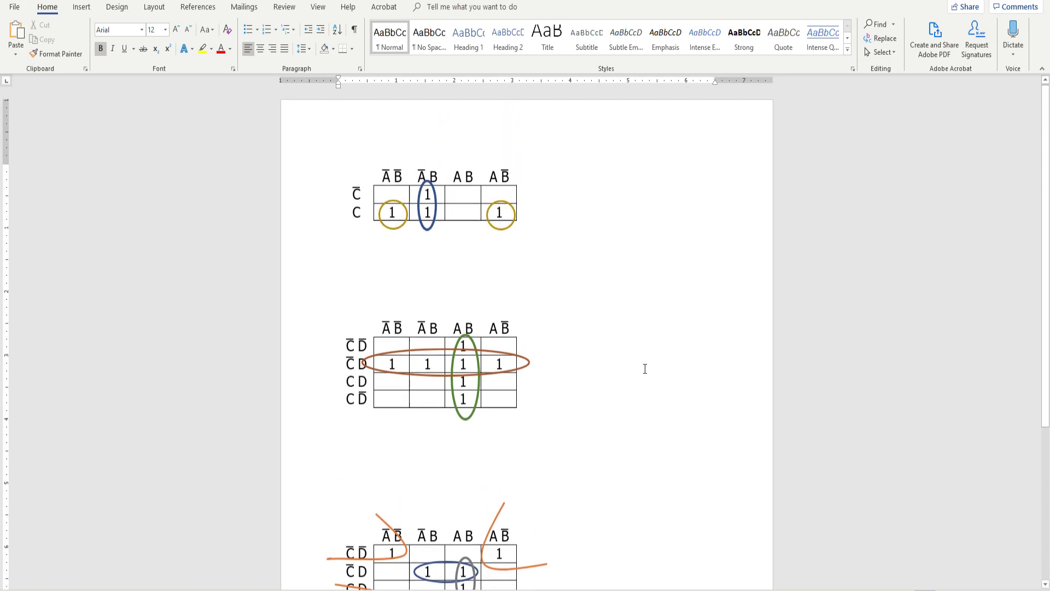
pyautogui.scroll(-4, 618, 349)
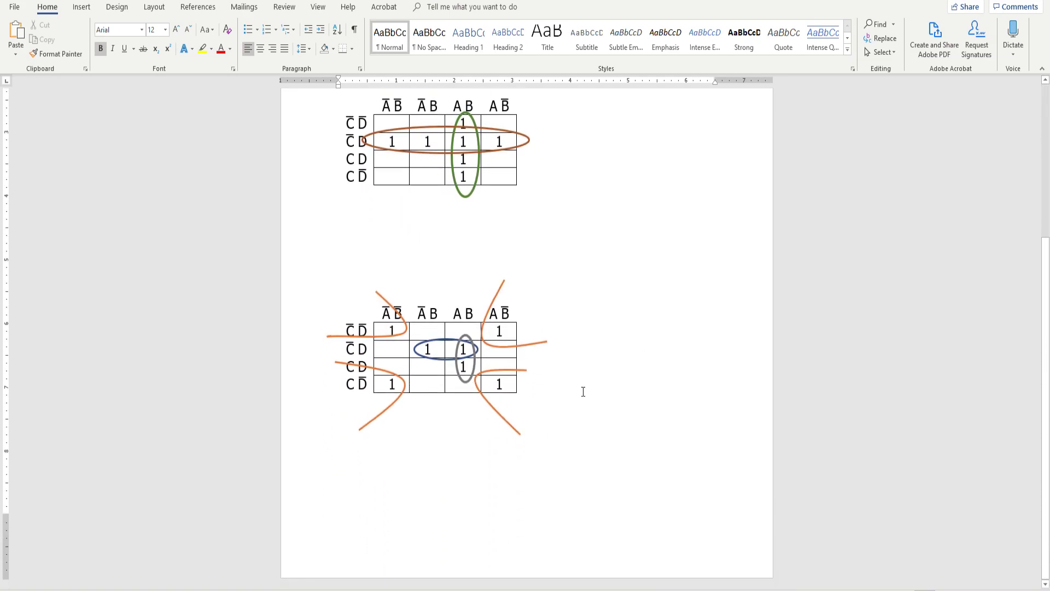
pyautogui.scroll(4, 612, 408)
pyautogui.scroll(-2, 613, 411)
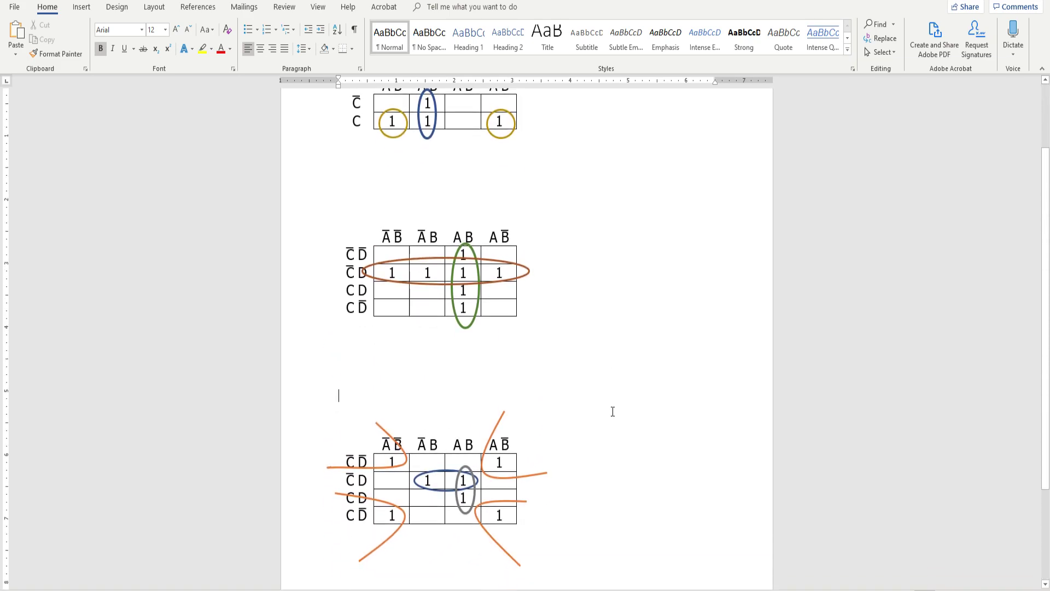
pyautogui.scroll(1, 612, 411)
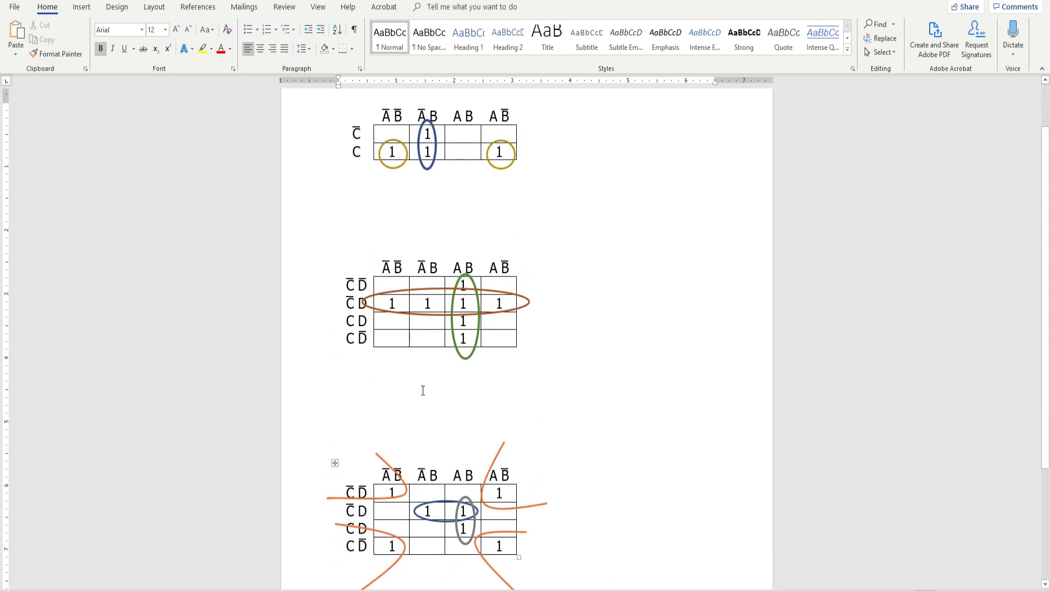